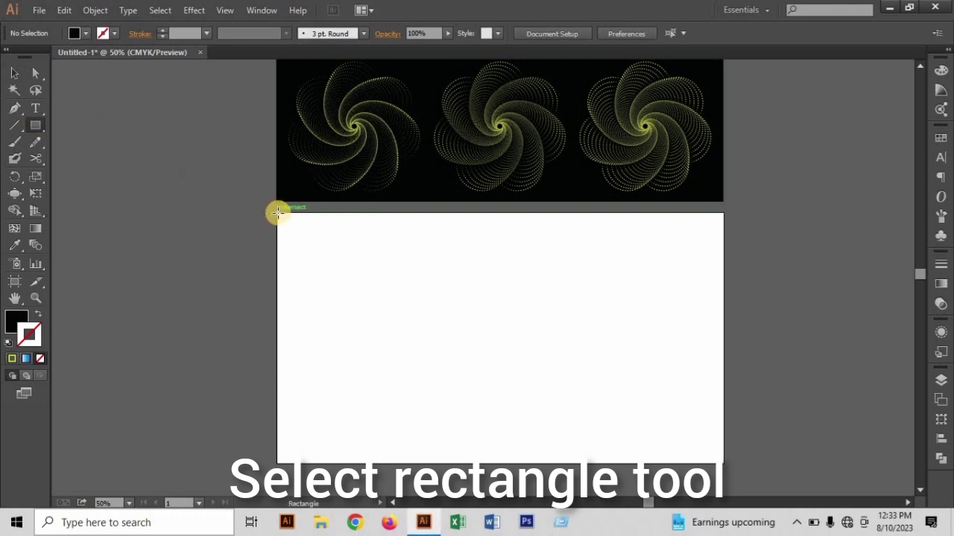
Draw a black-filled rectangle without a stroke that covers the whole blank artboard.
left_click_drag(277, 213, 723, 462)
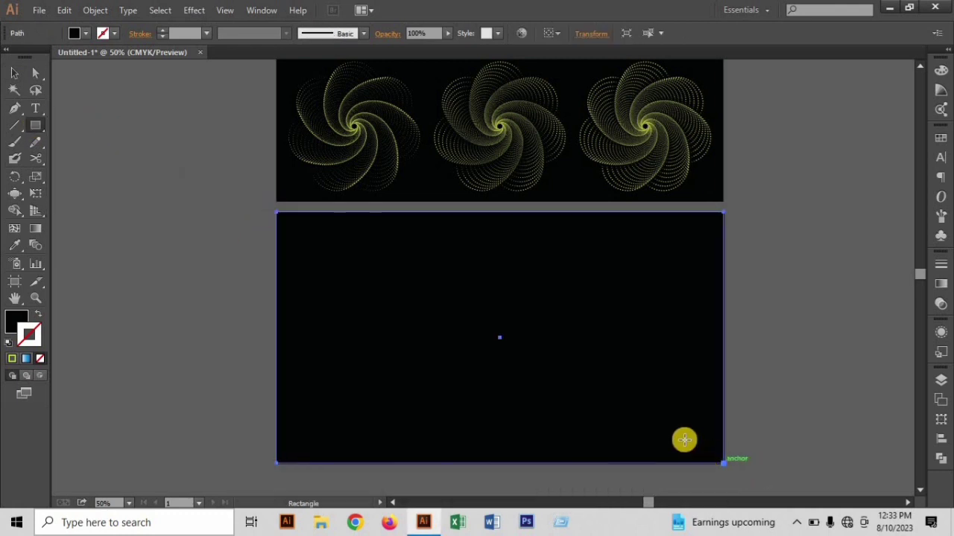
left_click(75, 34)
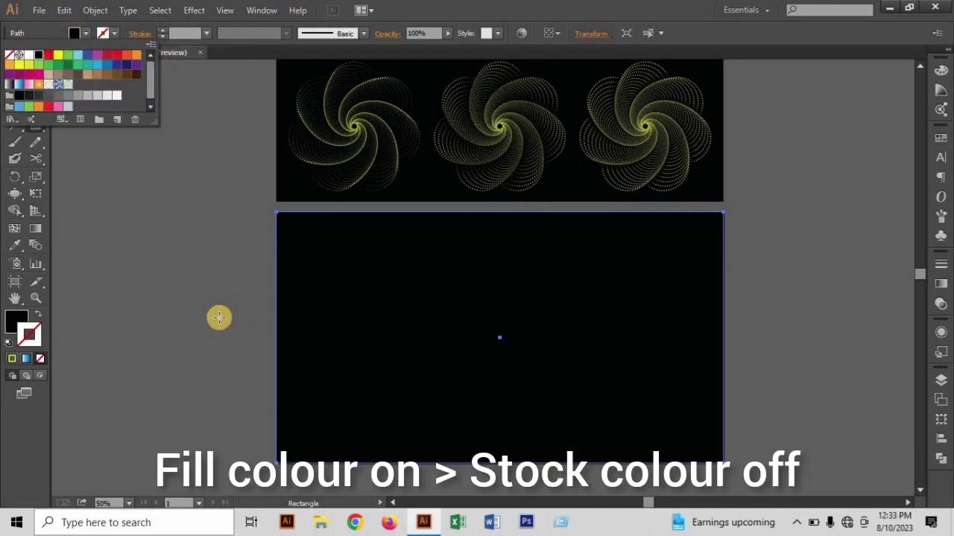
left_click(39, 432)
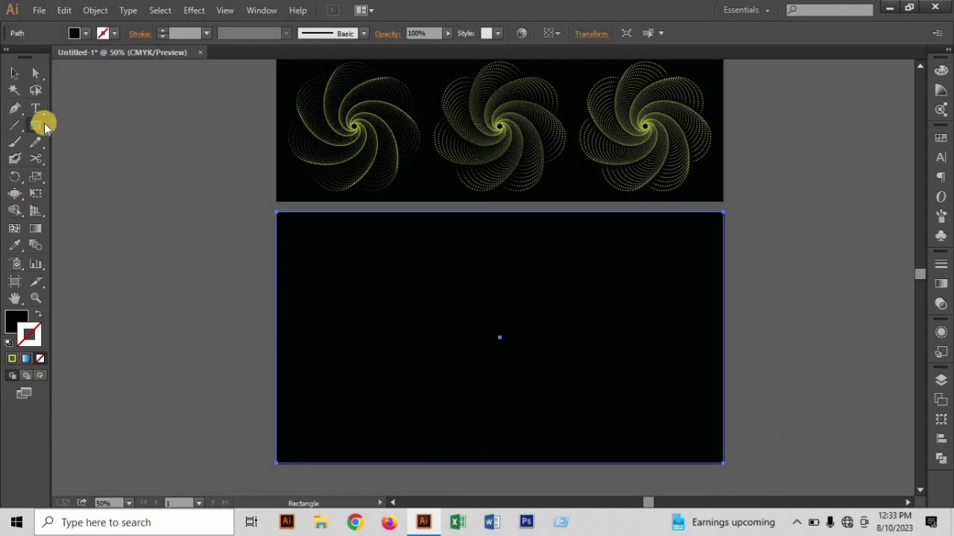
Create a seven-point star with radii 205.6945 px and 102.8473 px in the upper left part of the black rectangle.
left_click_drag(30, 128, 86, 194)
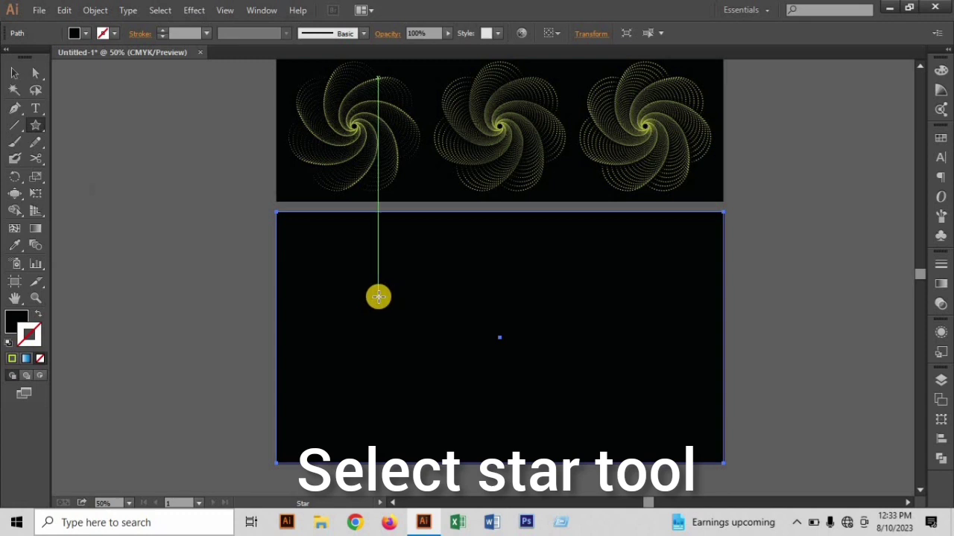
left_click_drag(379, 296, 417, 356)
key("Delete")
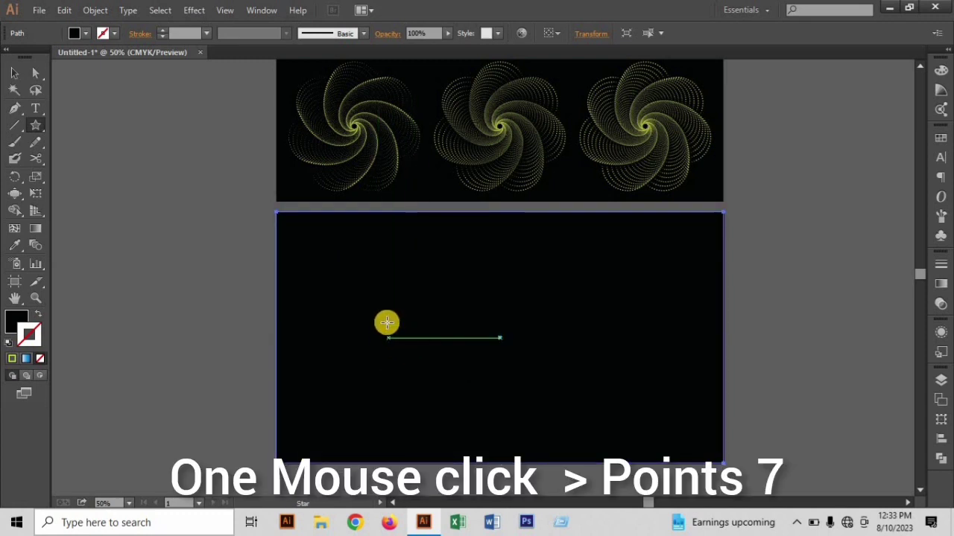
left_click(378, 298)
type("7")
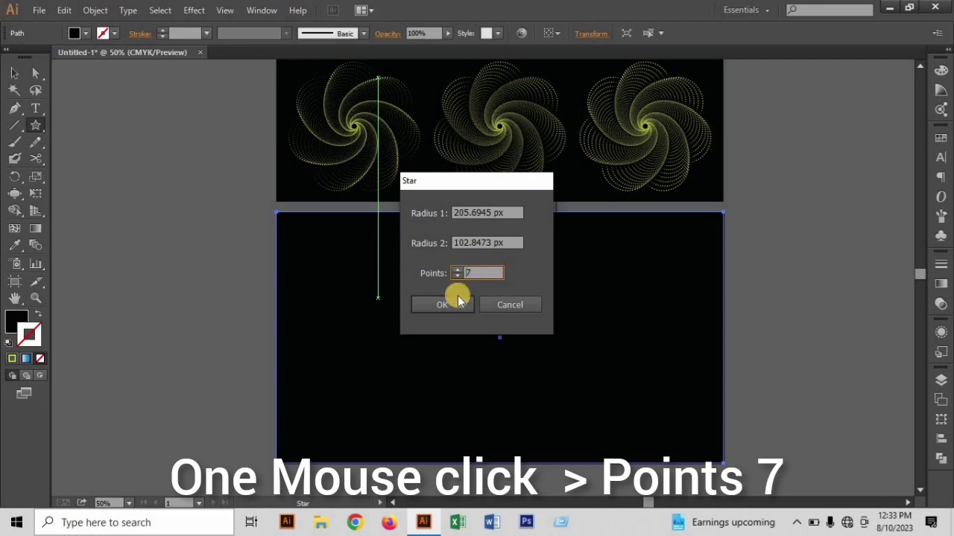
left_click(447, 305)
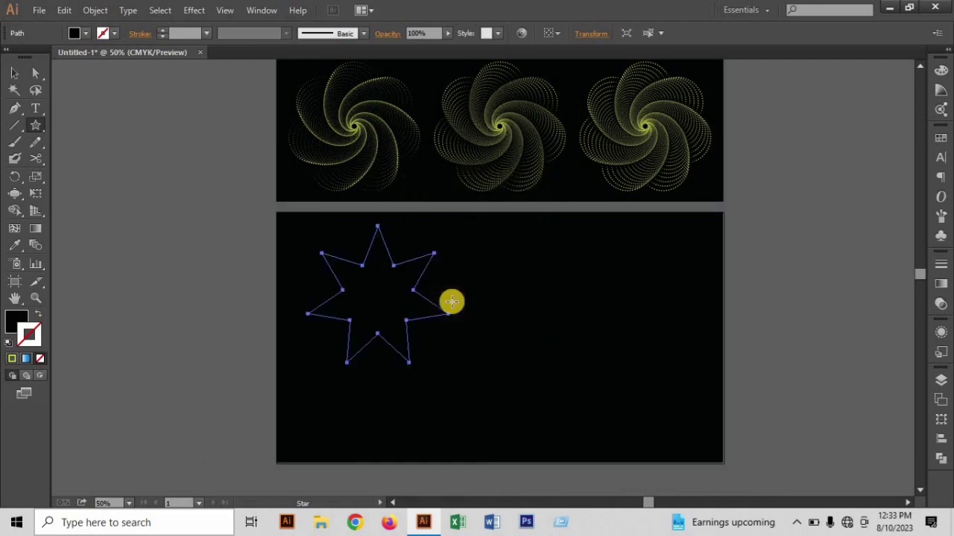
Remove the star's fill and give it a 3 pt yellow-green stroke (R=217 G=224 B=33).
left_click(12, 72)
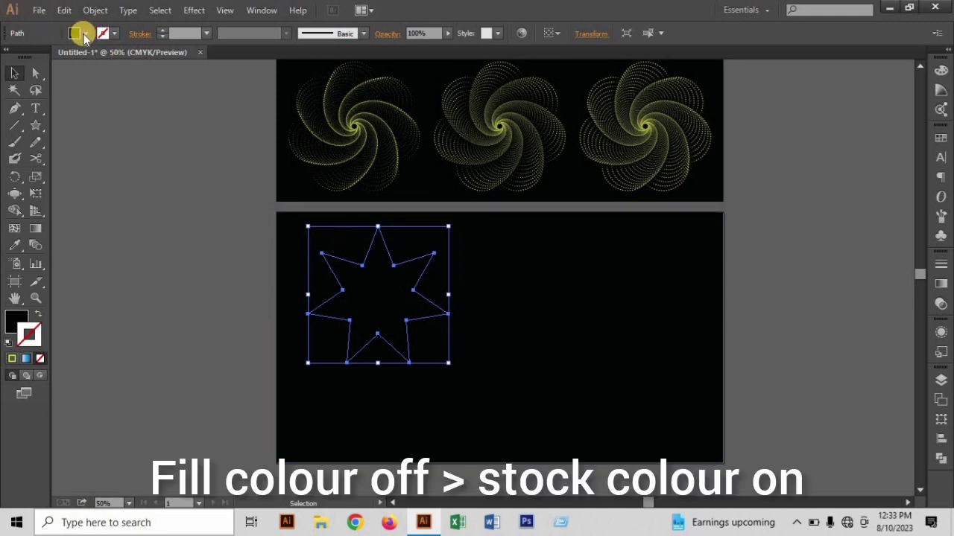
left_click(83, 33)
left_click(7, 59)
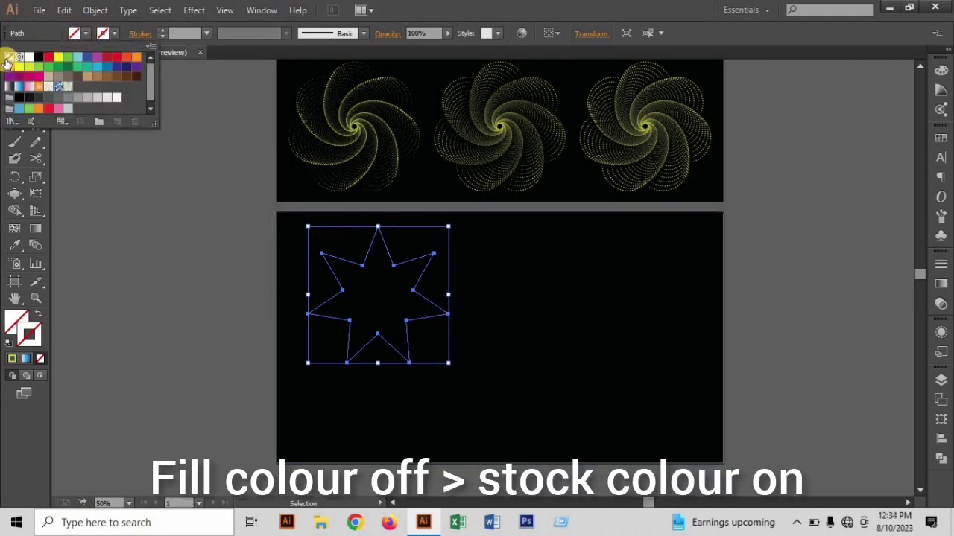
left_click(115, 34)
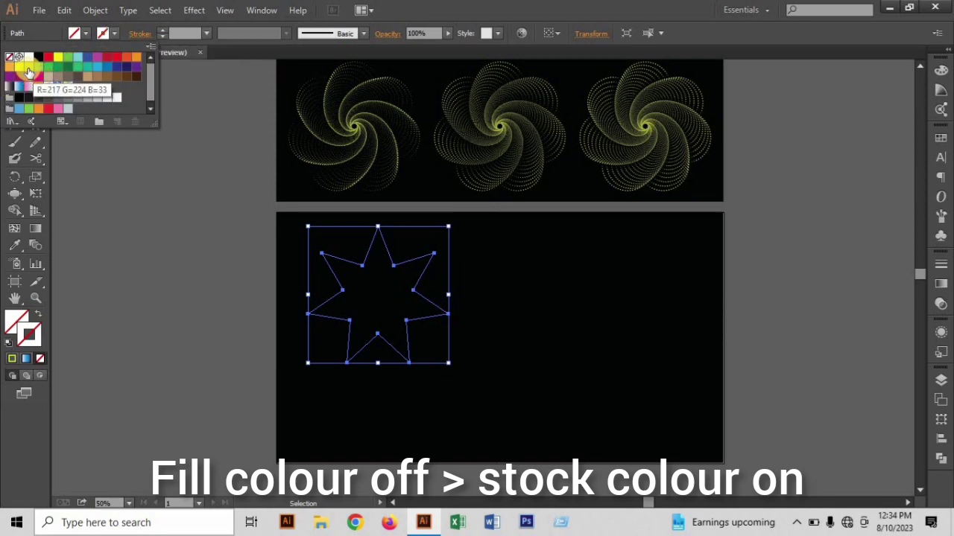
left_click(28, 67)
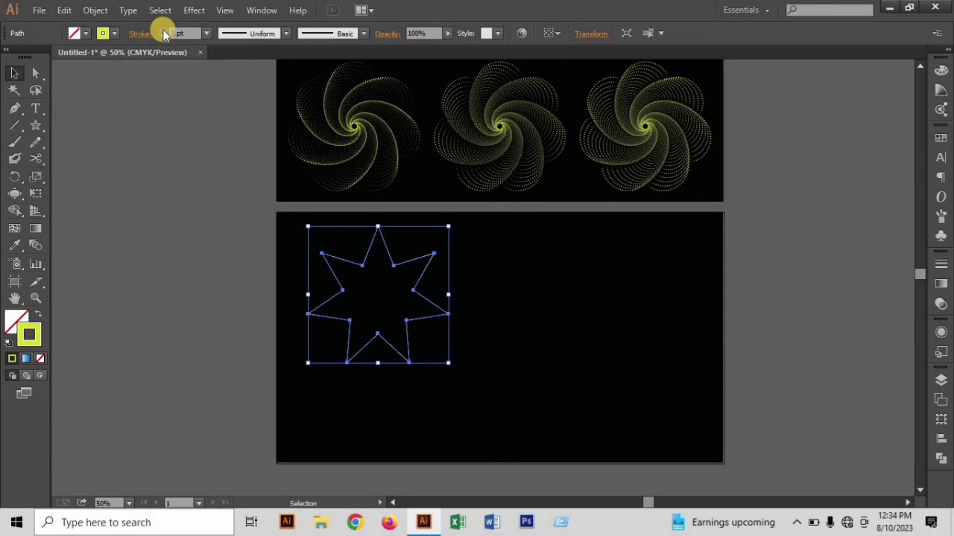
left_click(163, 31)
left_click(163, 30)
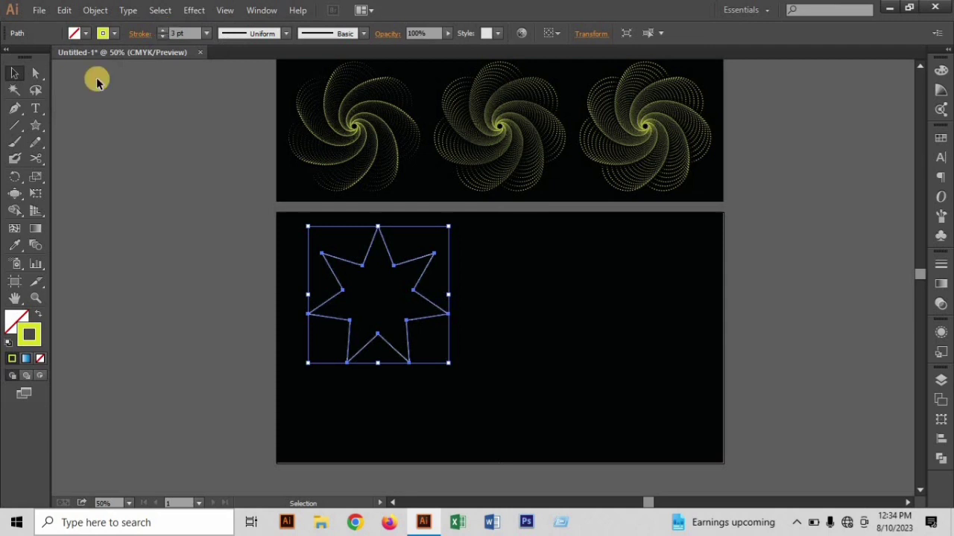
Cut the star's outline at all seven inner anchor points with the Scissors tool.
left_click(36, 159)
mouse_move(38, 168)
left_mouse_down()
mouse_move(70, 180)
mouse_move(130, 175)
left_mouse_up()
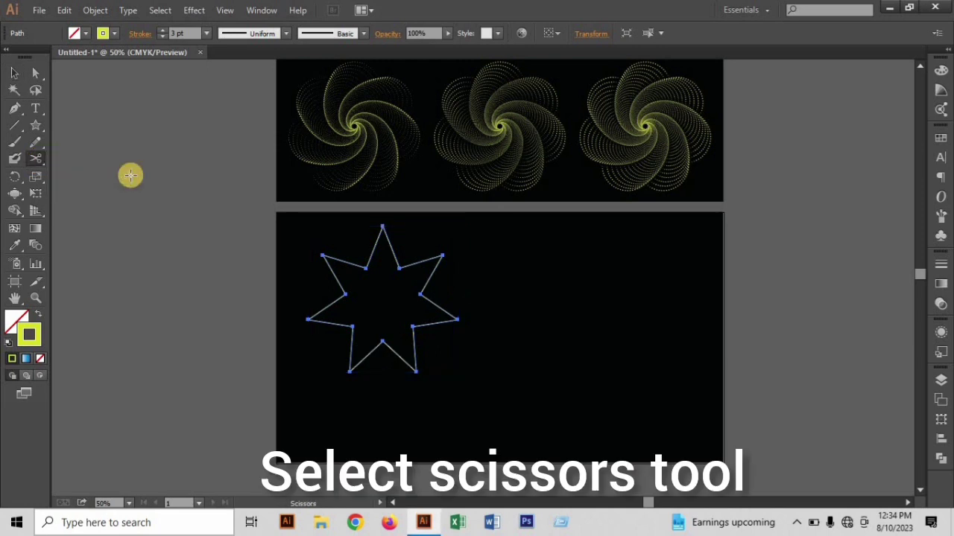
left_click(366, 266)
left_click(366, 267)
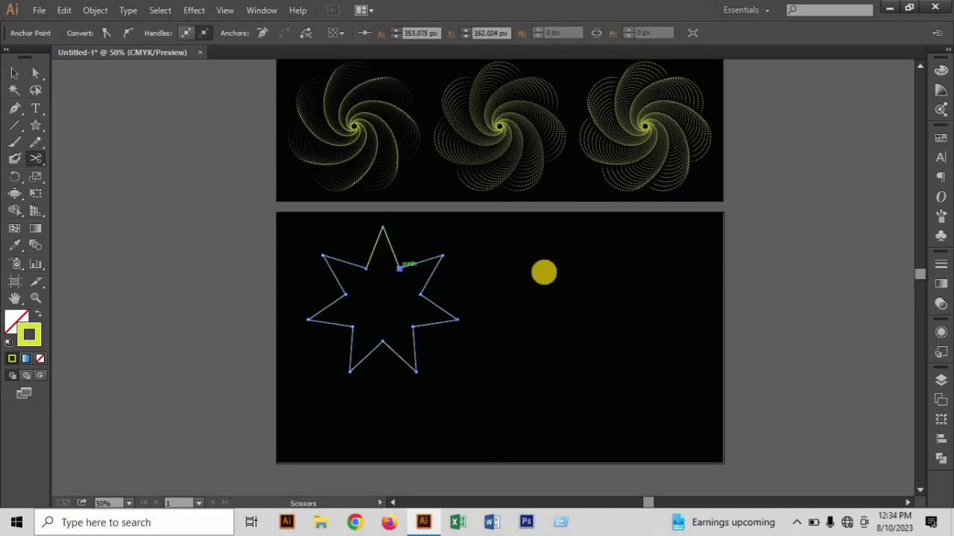
left_click(419, 295)
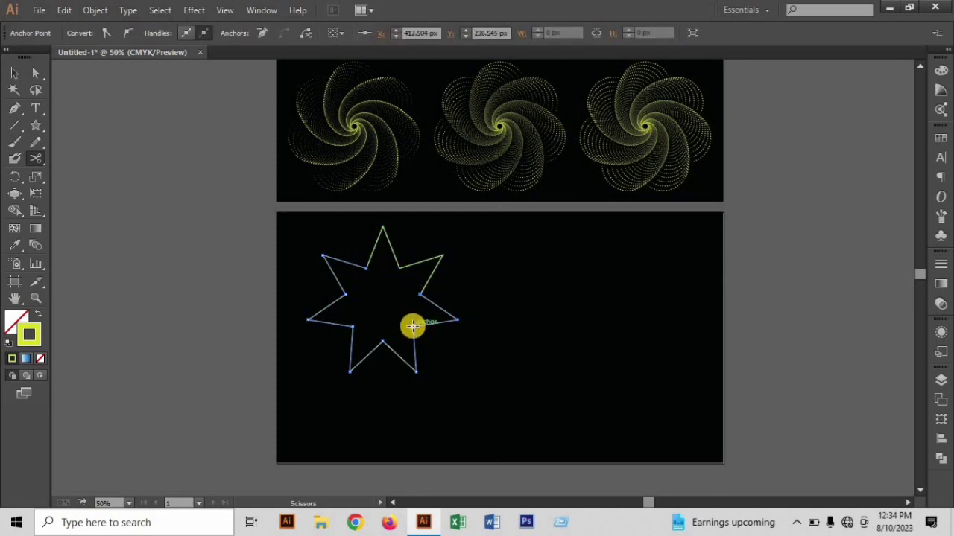
left_click(413, 326)
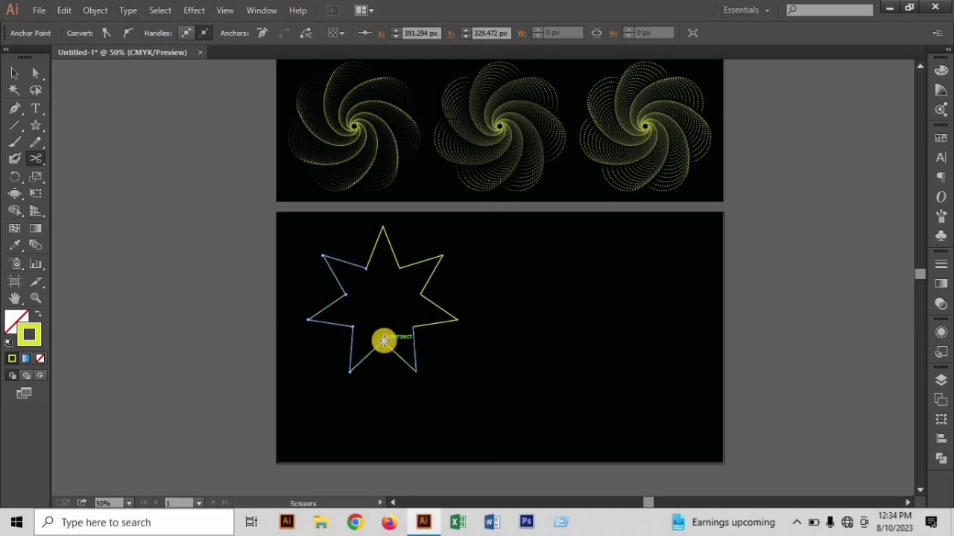
left_click(382, 341)
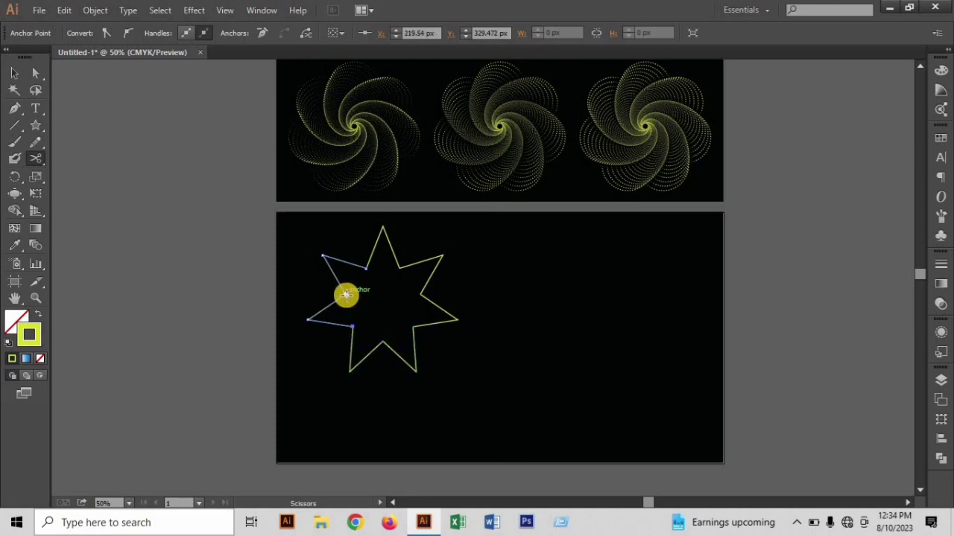
left_click(345, 295)
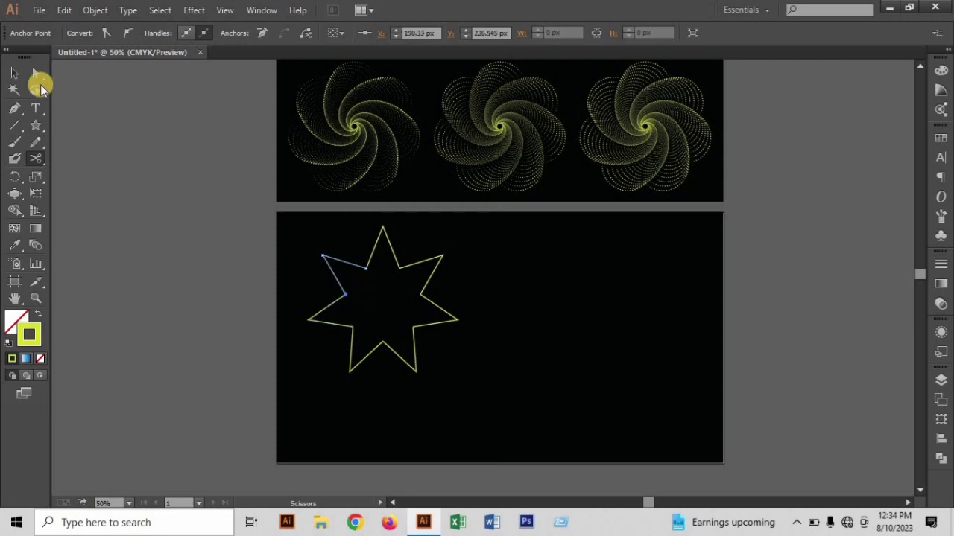
Select all star pieces without the background and give them a round-cap dashed stroke with 0 pt dash and 7 pt gap.
left_click(16, 75)
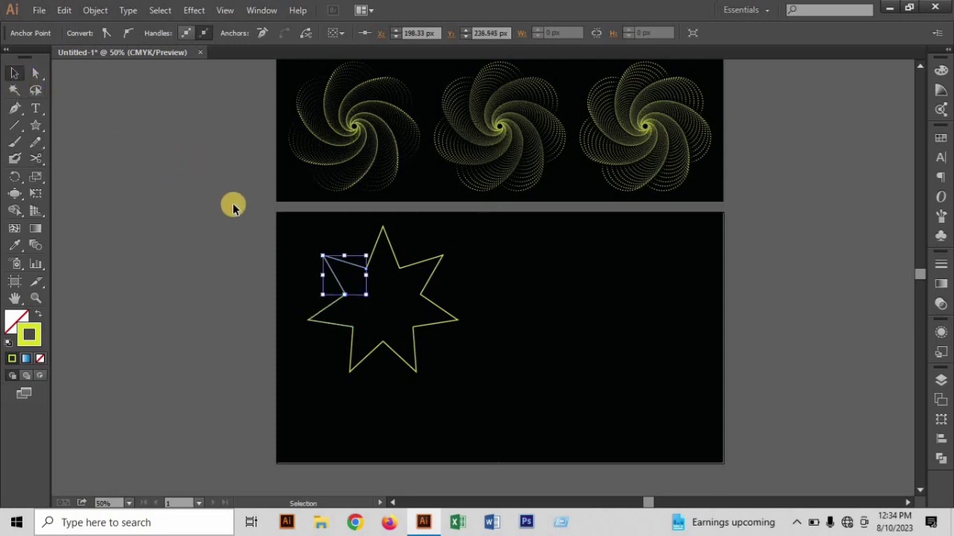
left_click_drag(229, 222, 456, 373)
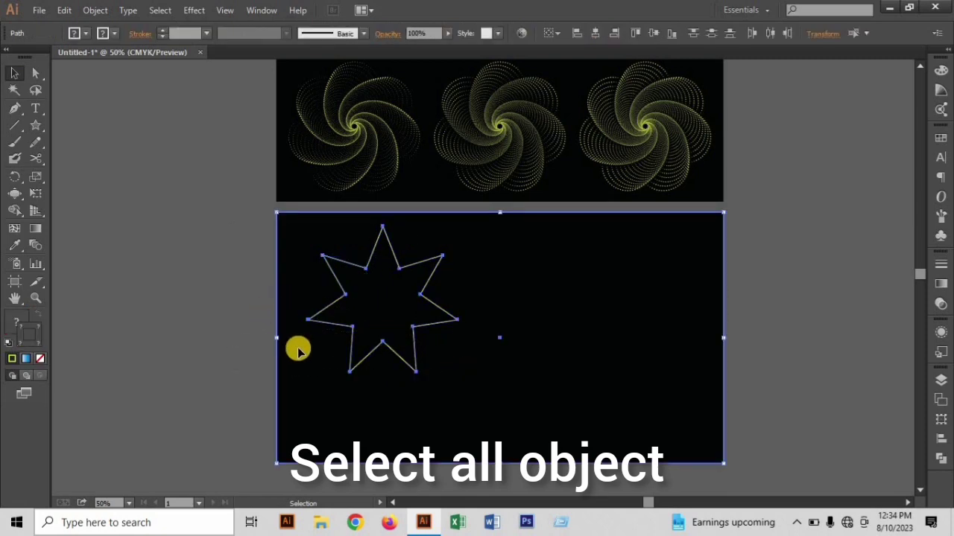
key("shift")
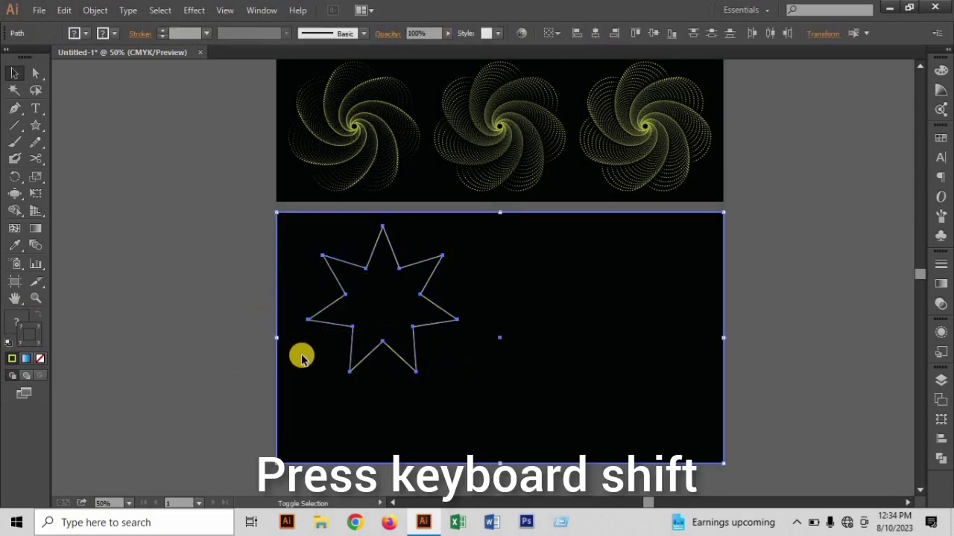
left_click(302, 358, "shift")
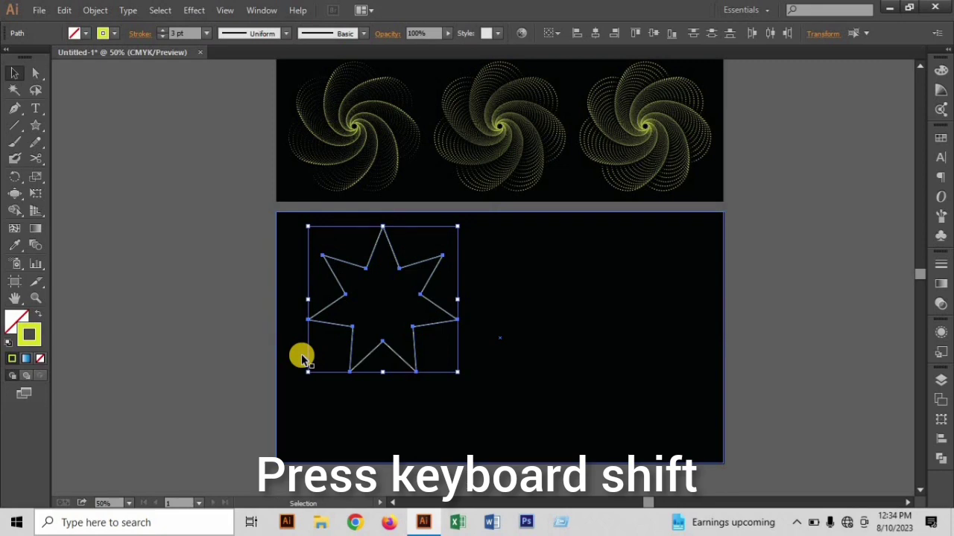
left_click(141, 33)
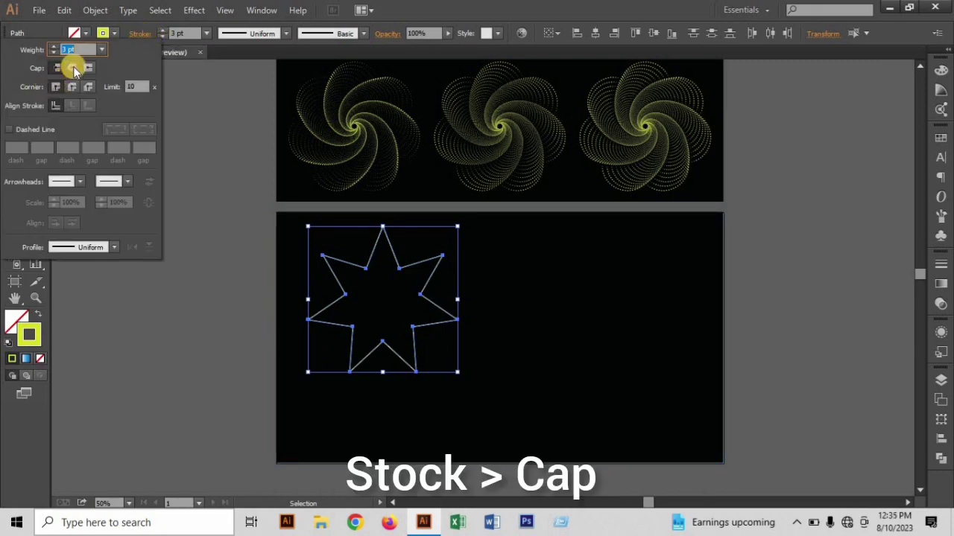
left_click(72, 68)
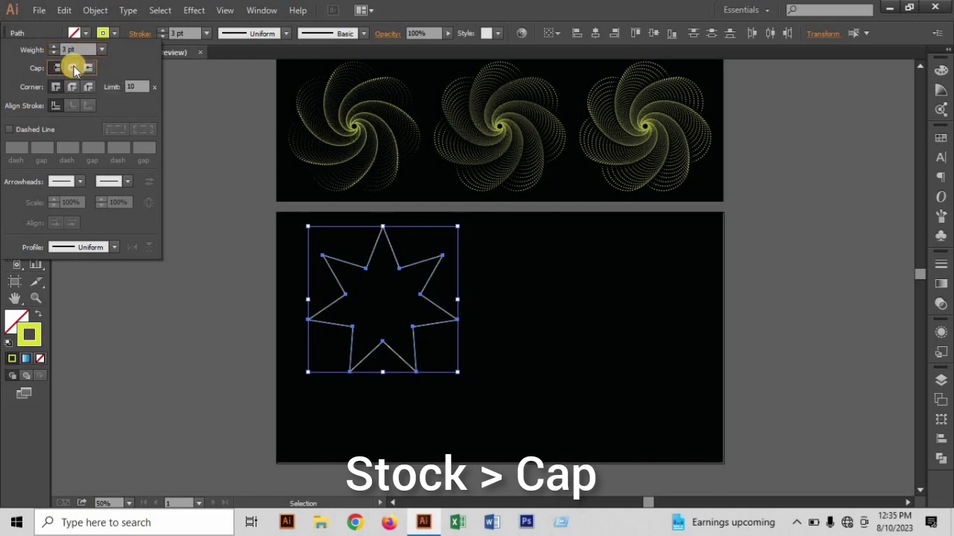
left_click(9, 131)
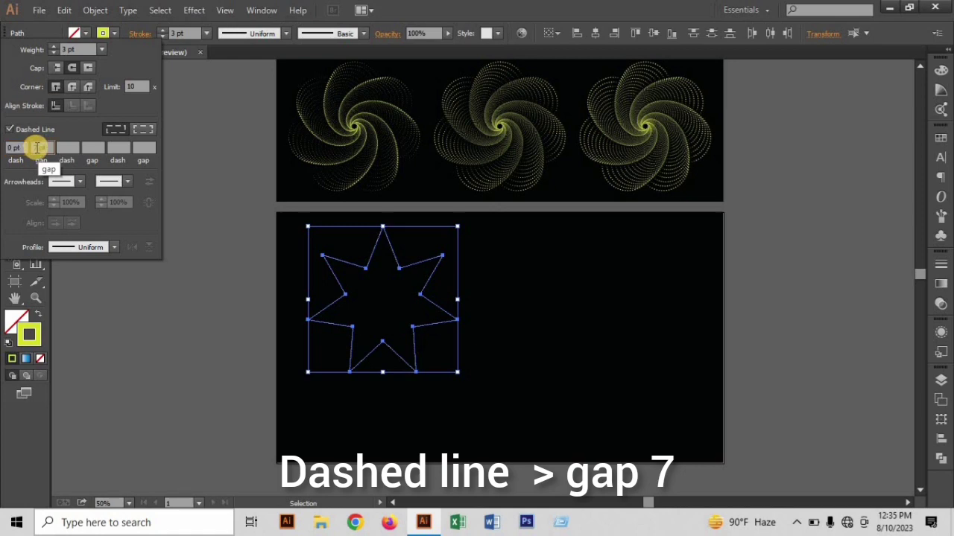
left_click(212, 147)
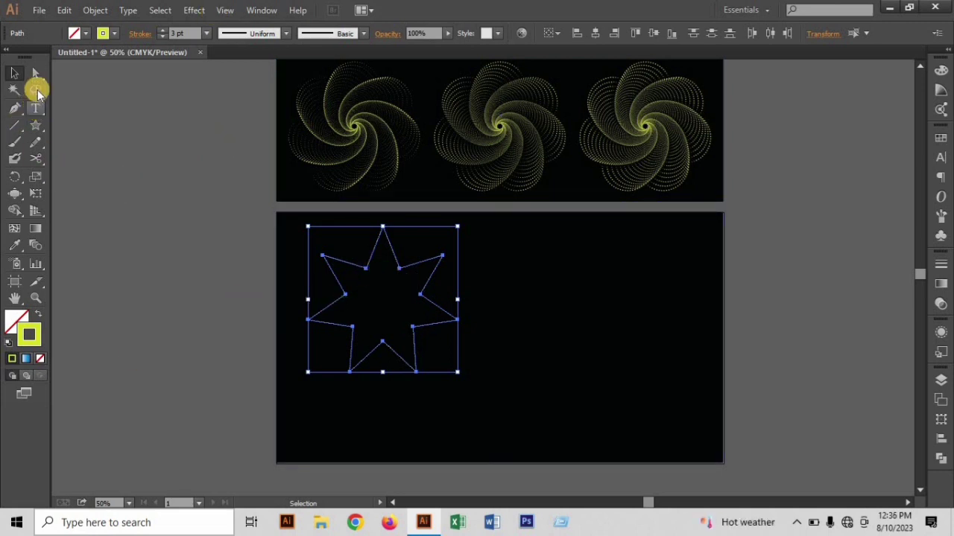
Round the star's outer tips to a radius of about 51 px and proportionally enlarge the resulting flower outline.
left_click(36, 73)
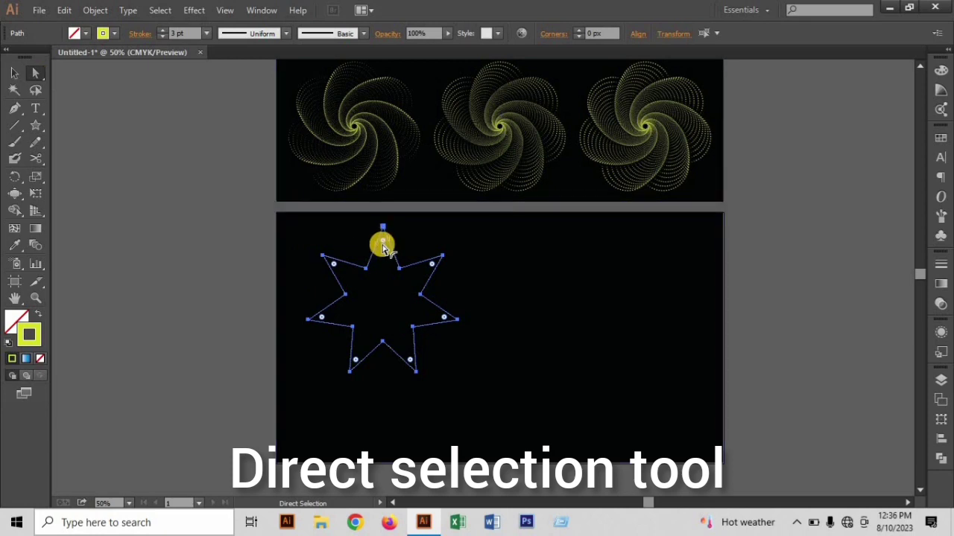
left_click_drag(383, 246, 386, 308)
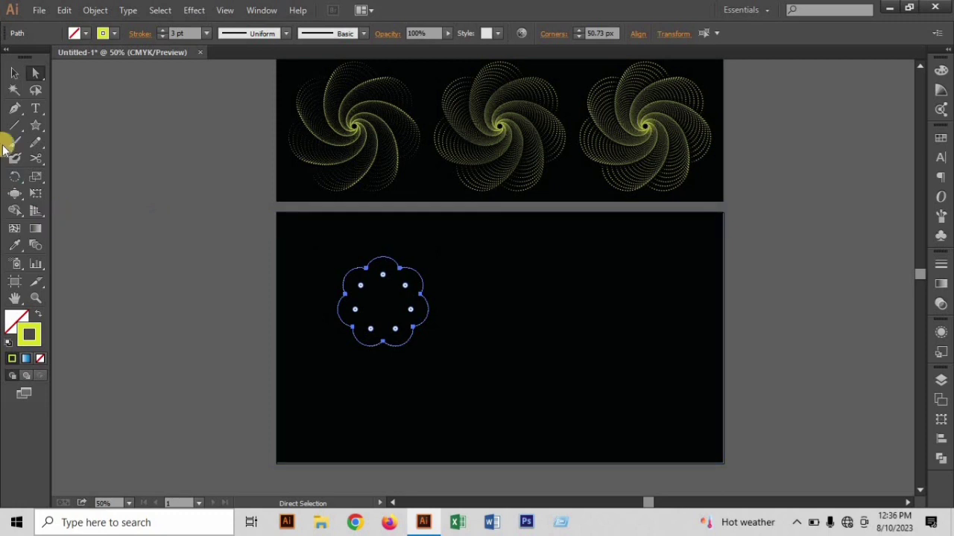
left_click(12, 74)
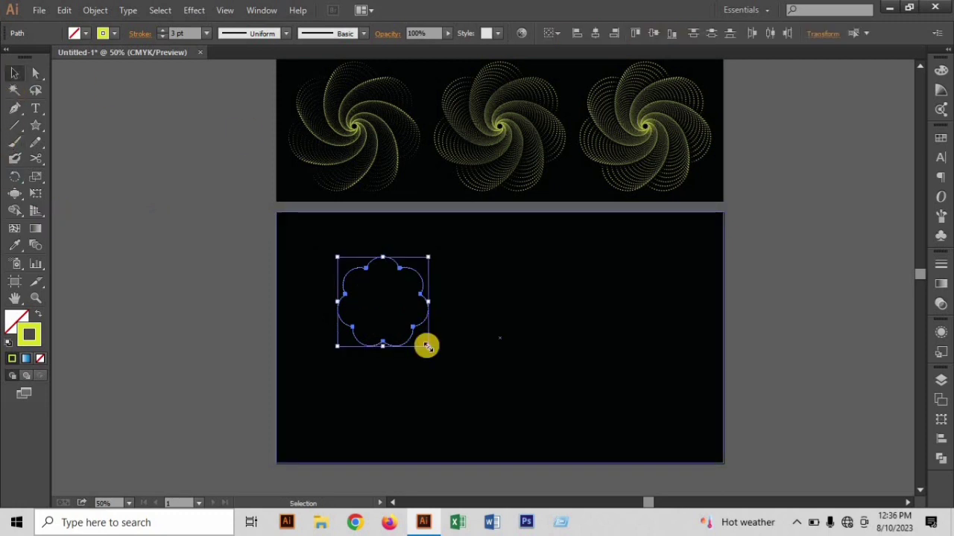
left_click_drag(426, 346, 491, 408)
Apply Width Profile 1 to the flower's dotted strokes and group the pieces.
left_click(286, 33)
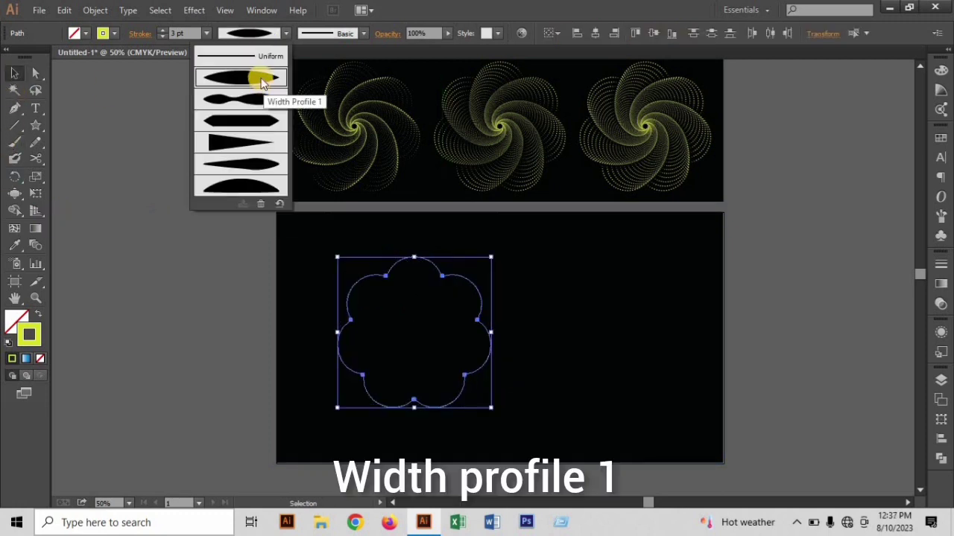
left_click(252, 211)
key("a")
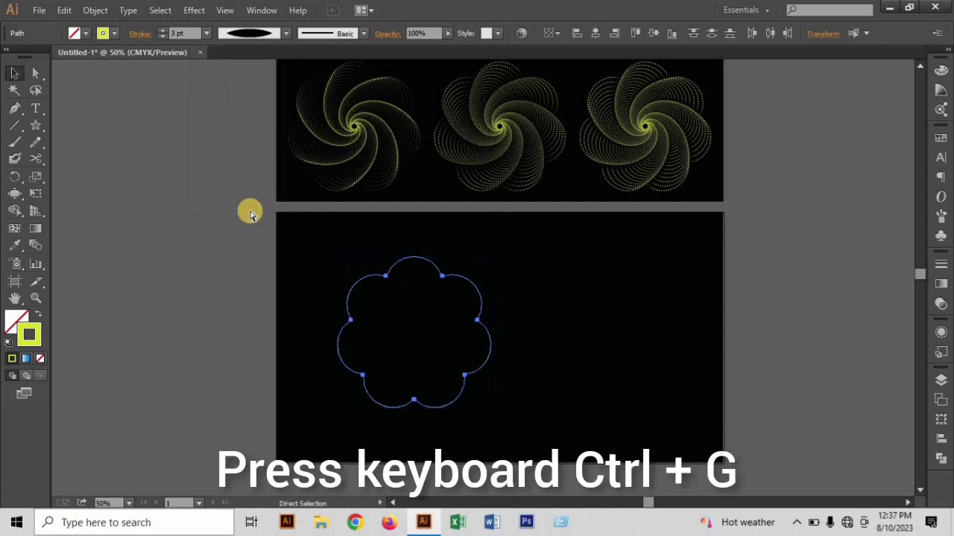
key("ctrl+g")
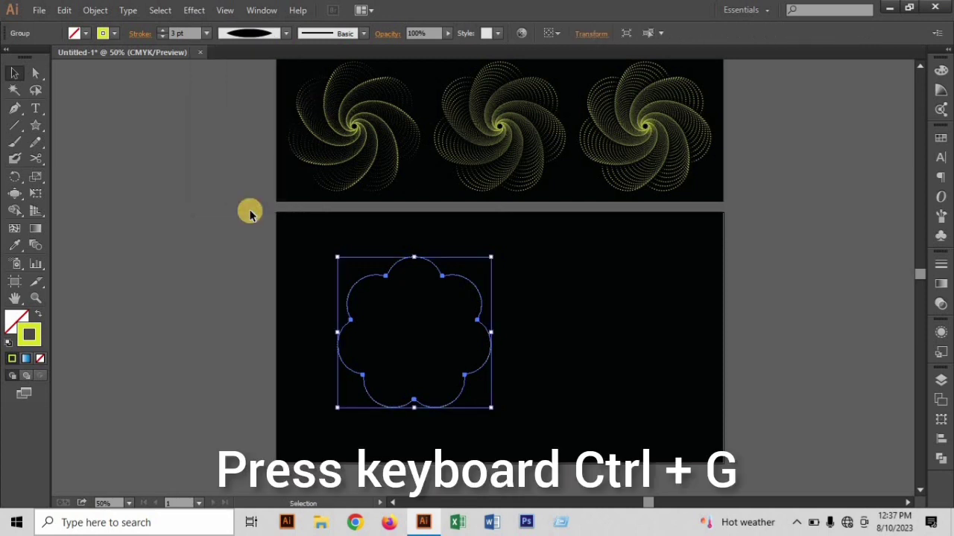
Start a Transform effect on the flower outline group with horizontal and vertical scale both set to 95%.
left_click(192, 11)
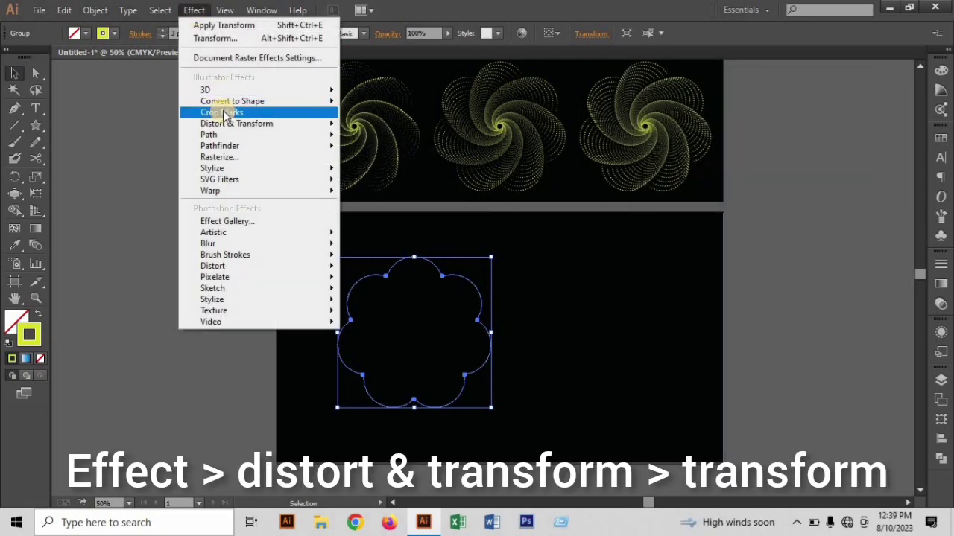
mouse_move(228, 124)
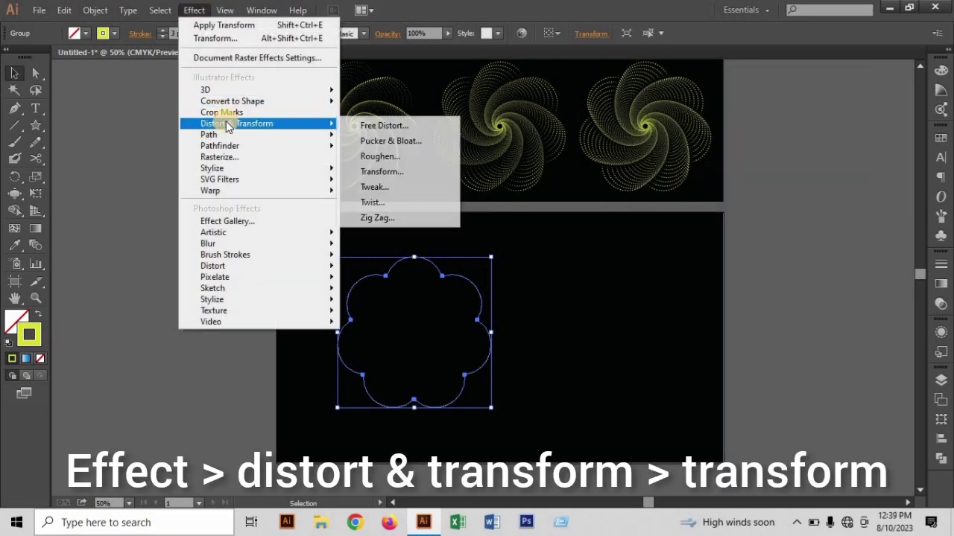
left_click(393, 169)
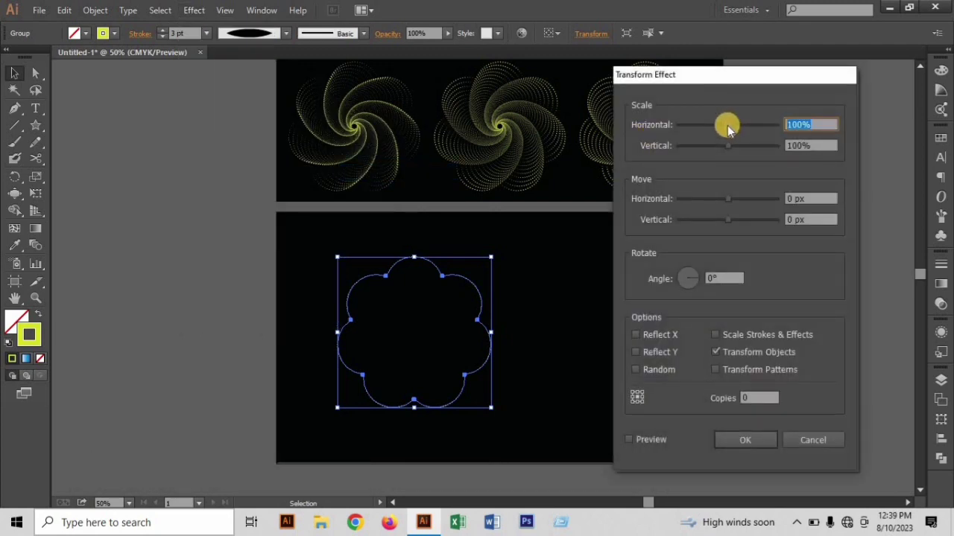
key("Down")
key("Down")
key("Down")
key("Down")
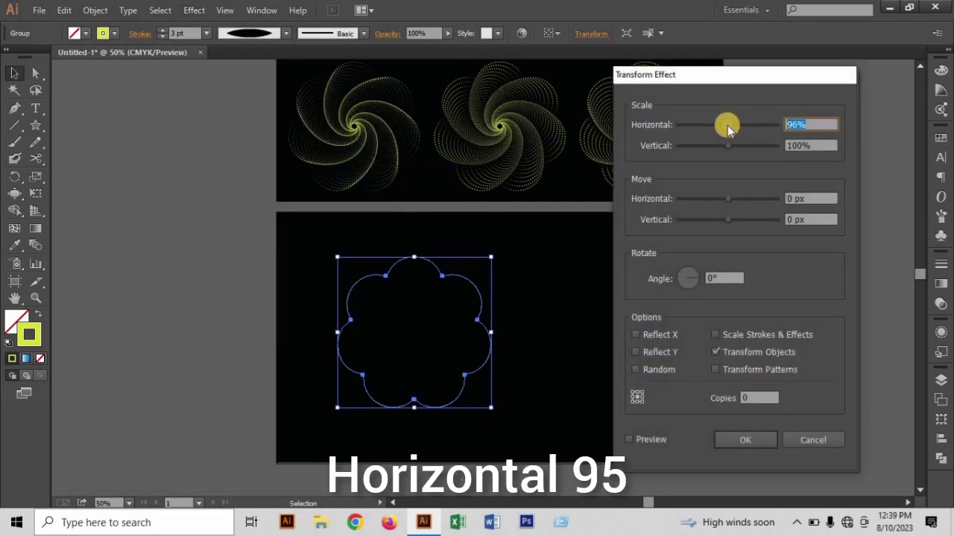
key("Tab")
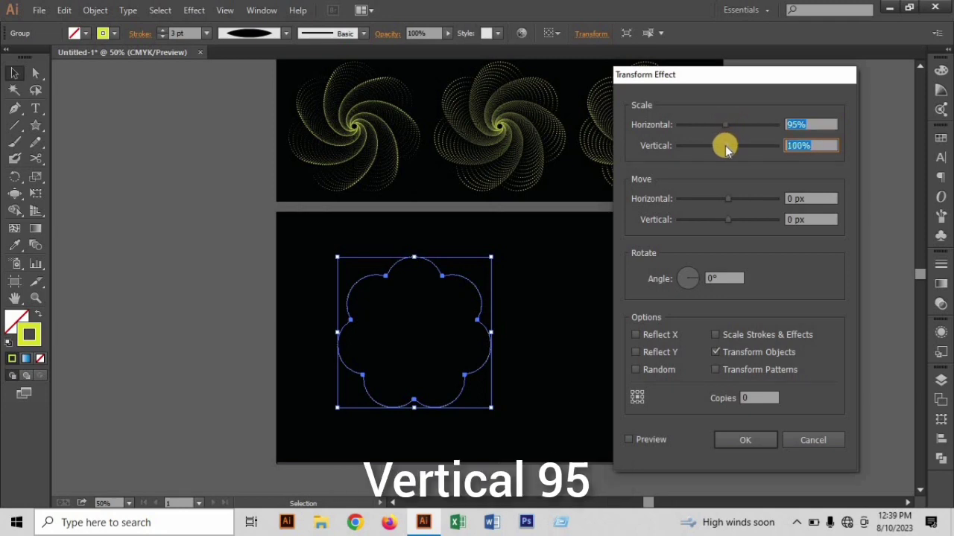
key("Down")
key("Down")
key("Down")
key("Down")
key("Down")
Preview the Transform effect with 65 copies and reduce the number of copies to 60.
left_click(628, 439)
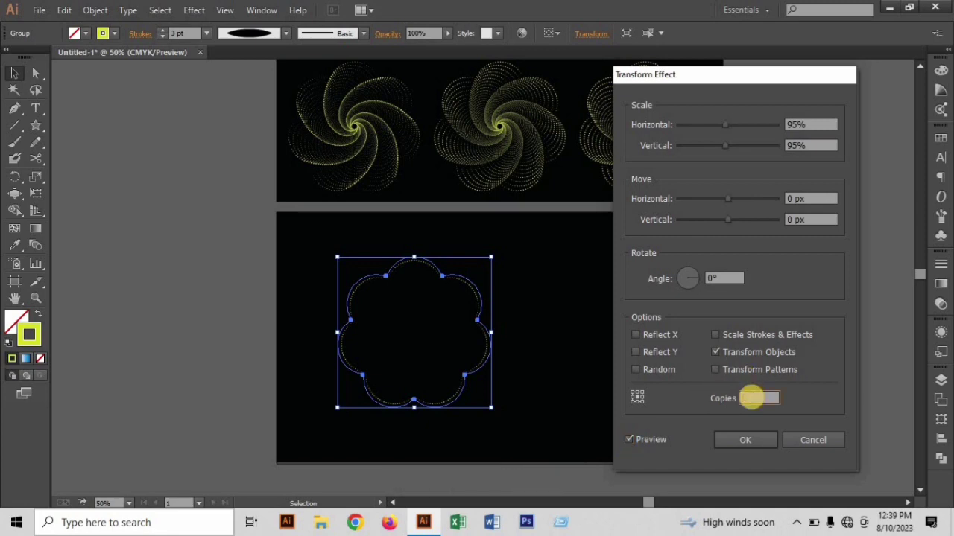
type("65")
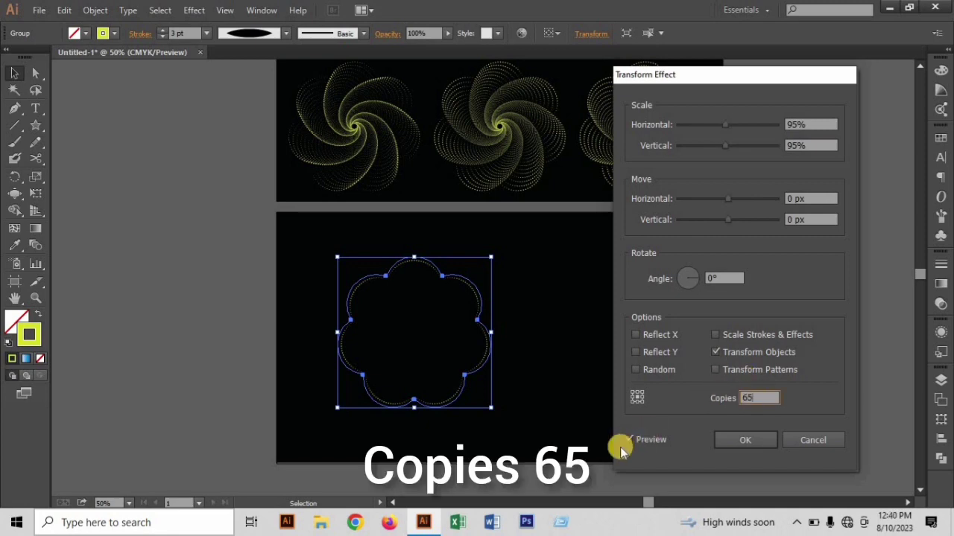
left_click(628, 440)
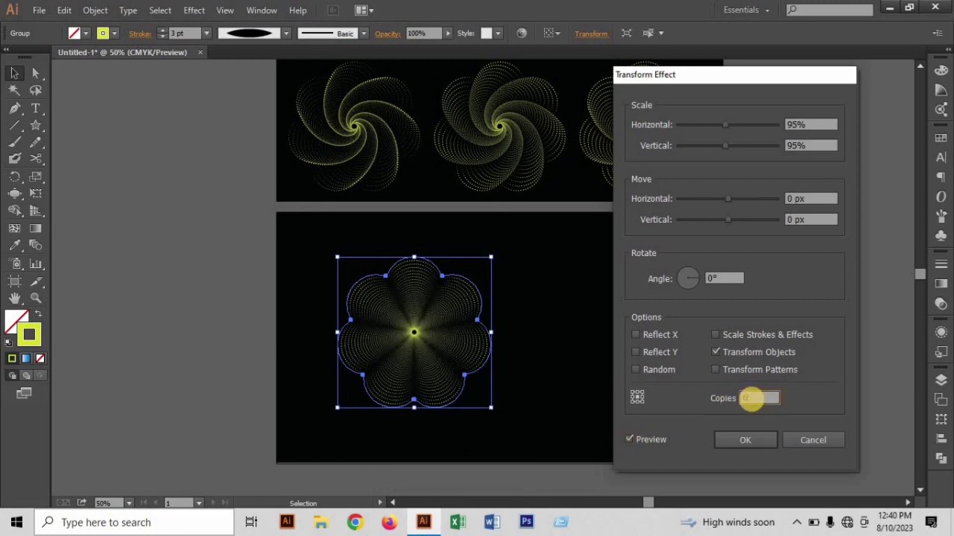
type("60")
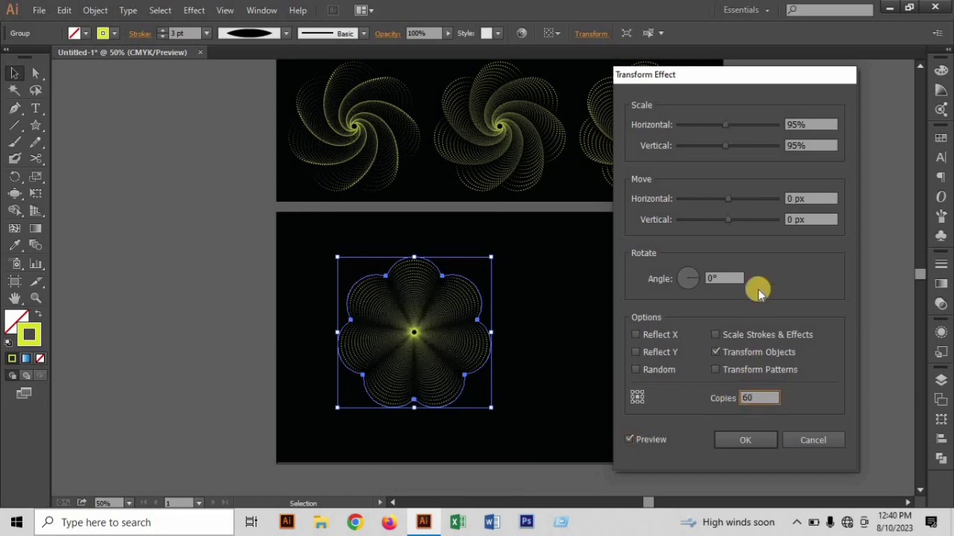
Set the Transform effect's rotation angle to 3° and apply the effect to the flower.
left_click(713, 280)
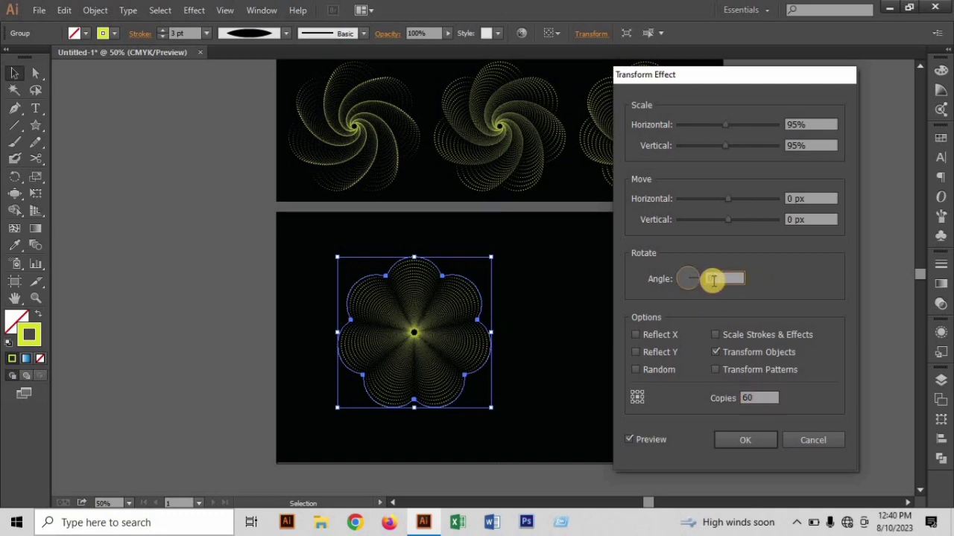
key("Up")
key("Up")
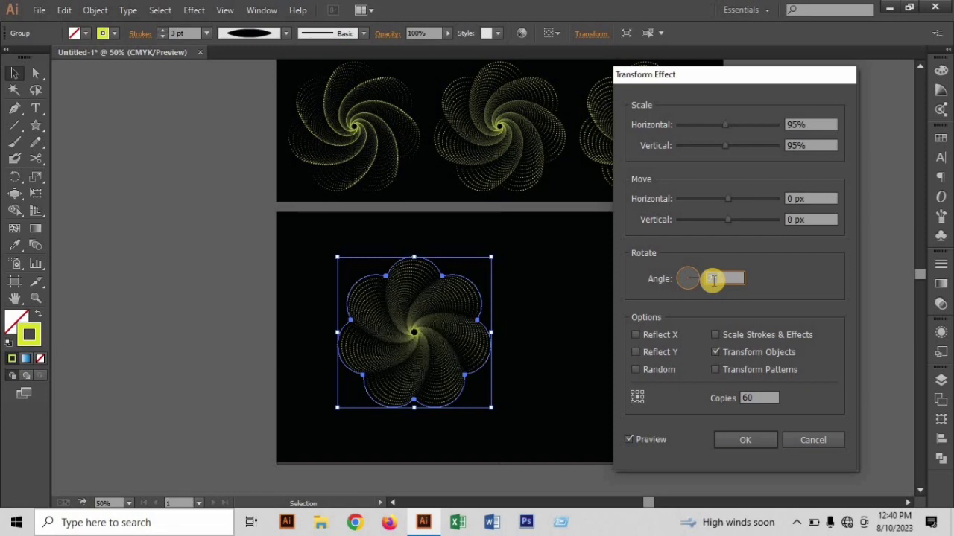
key("Up")
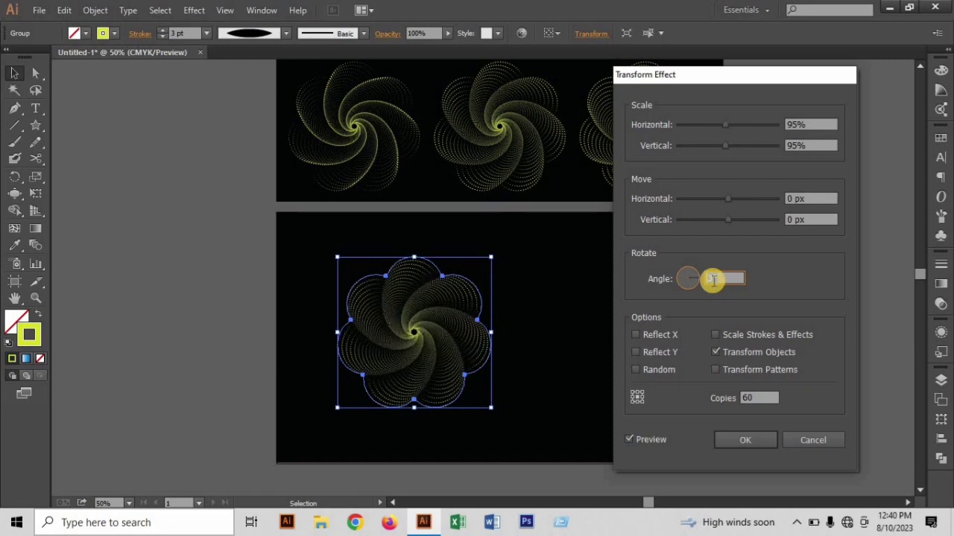
key("Up")
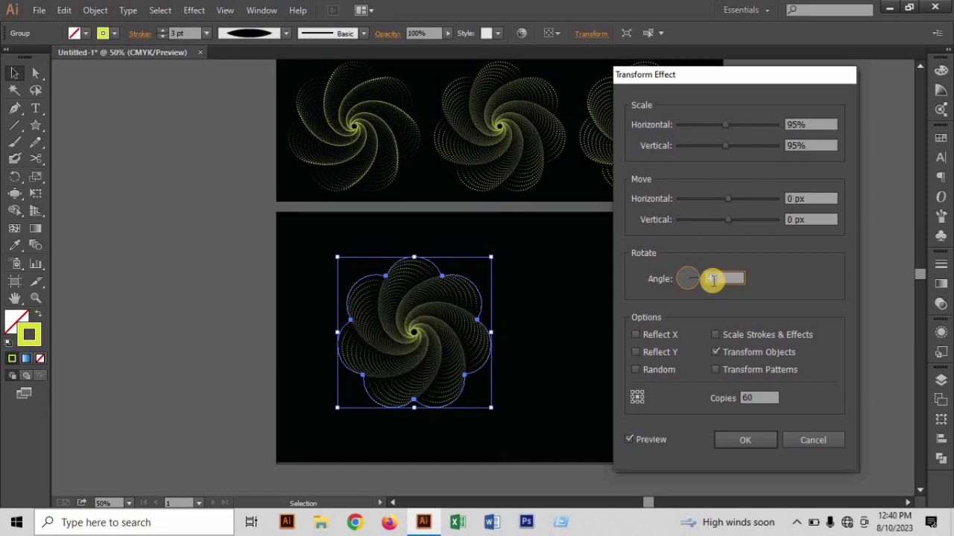
key("Up")
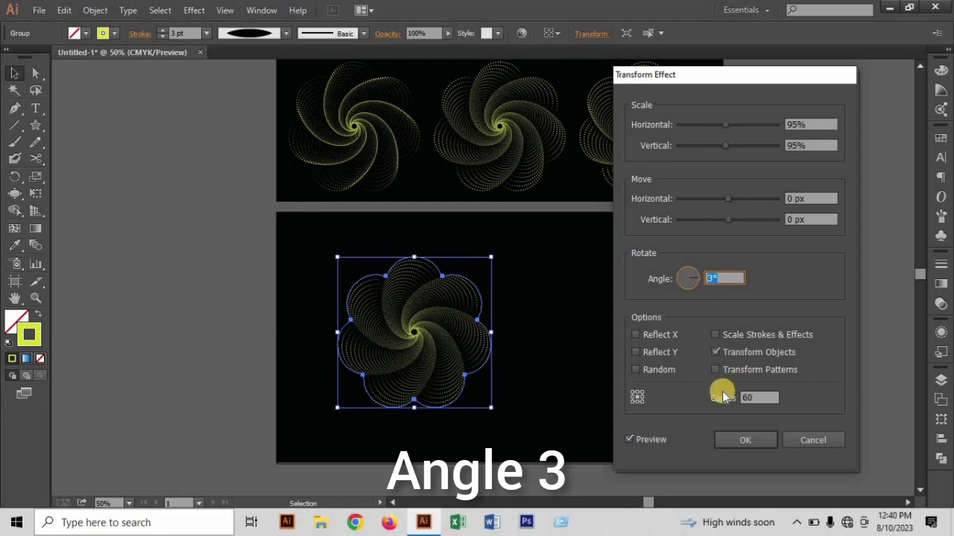
left_click(732, 441)
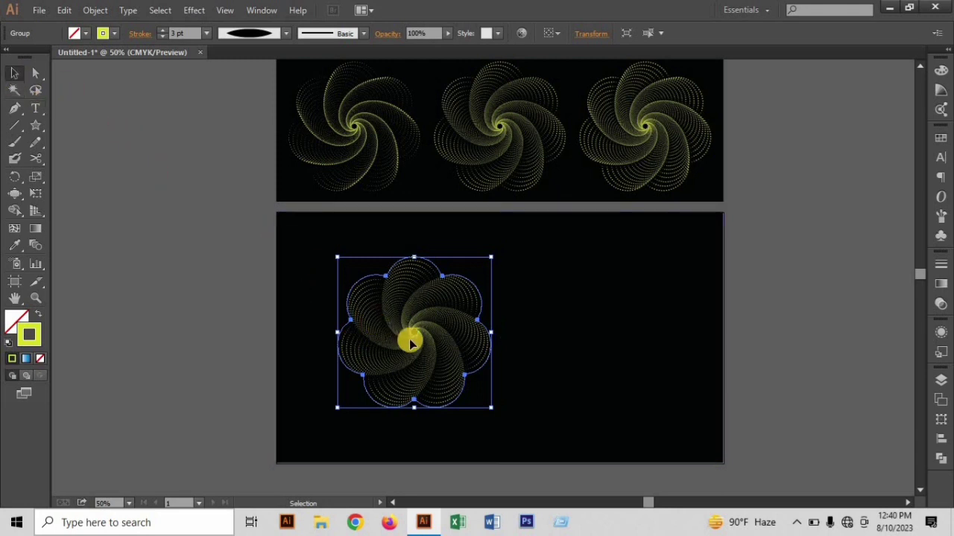
Shrink the spiral flower and arrange it with two copies in a vertically centred row across the black background.
left_click_drag(412, 345, 502, 338)
left_click_drag(580, 254, 572, 265)
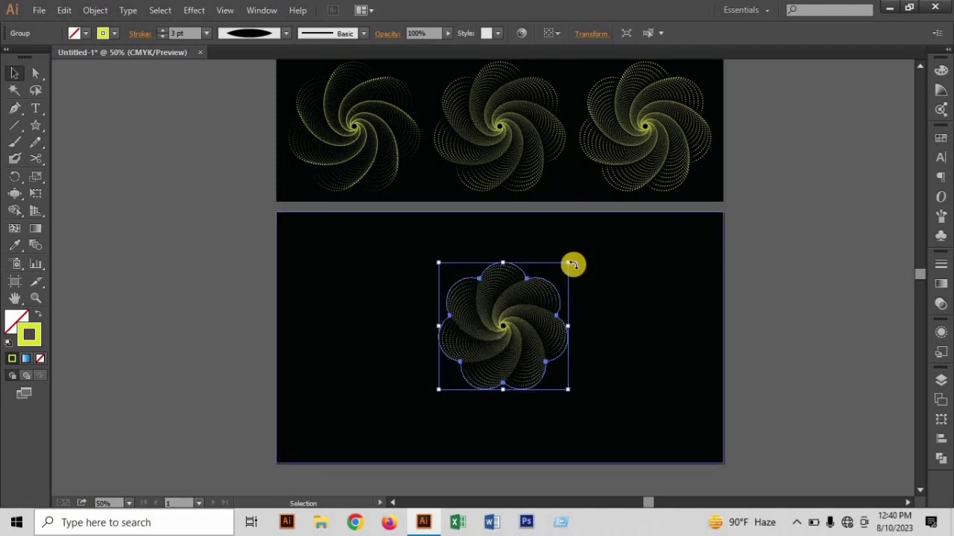
left_click(351, 388)
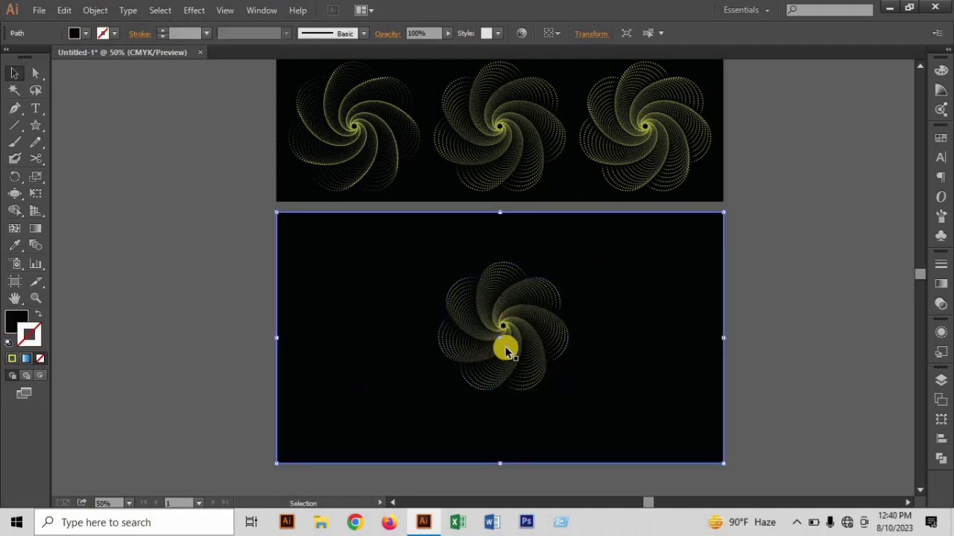
left_click_drag(504, 345, 361, 366)
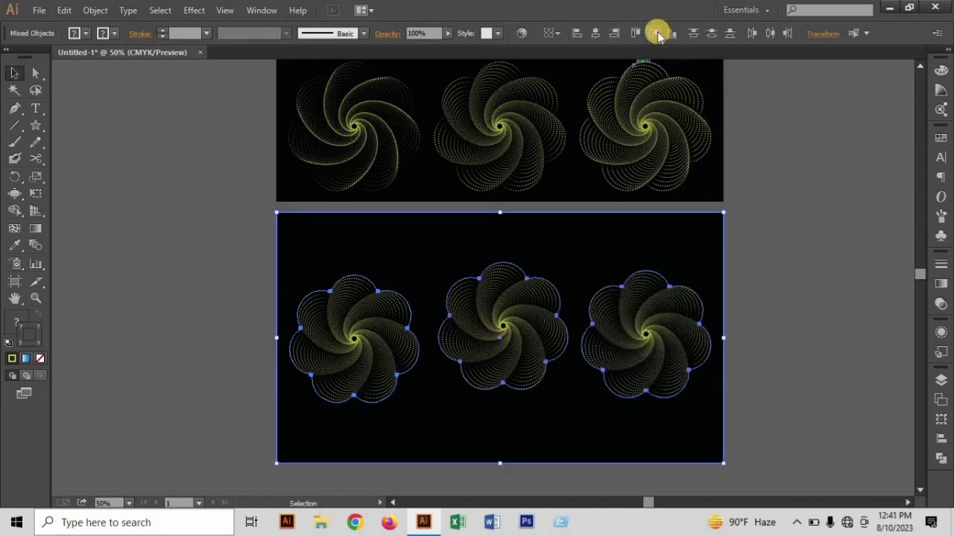
Apply the tapering Width Profile 4 to the strokes of the left flower in the lower row.
left_click(368, 340)
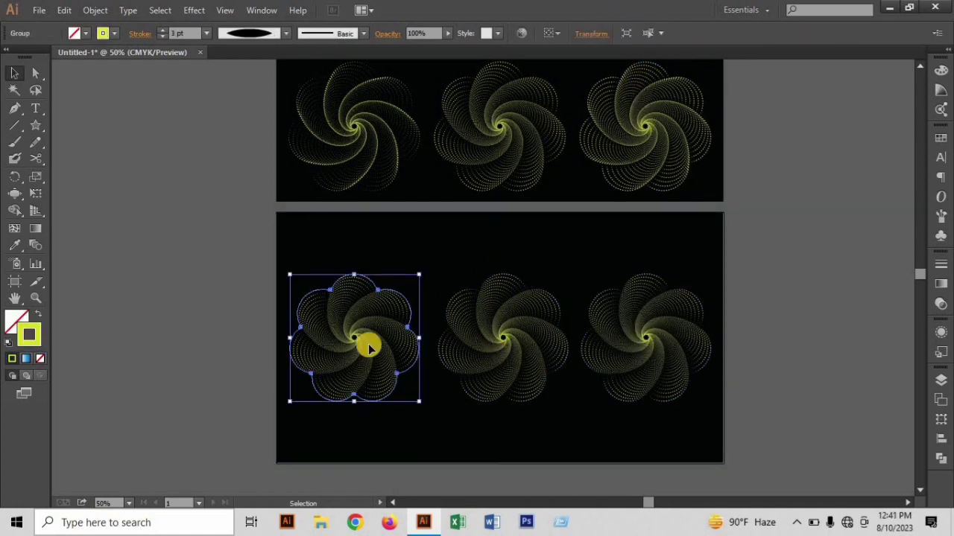
left_click(248, 34)
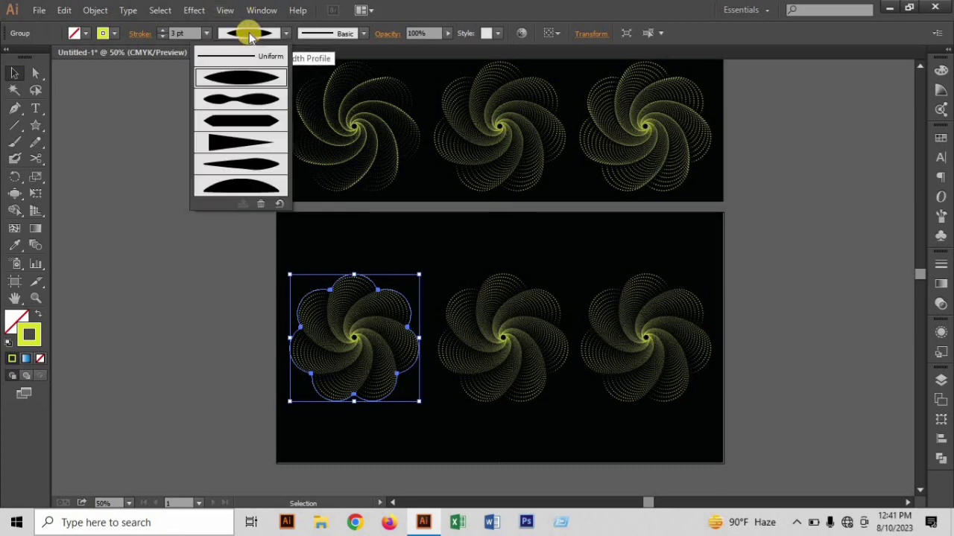
left_click(250, 145)
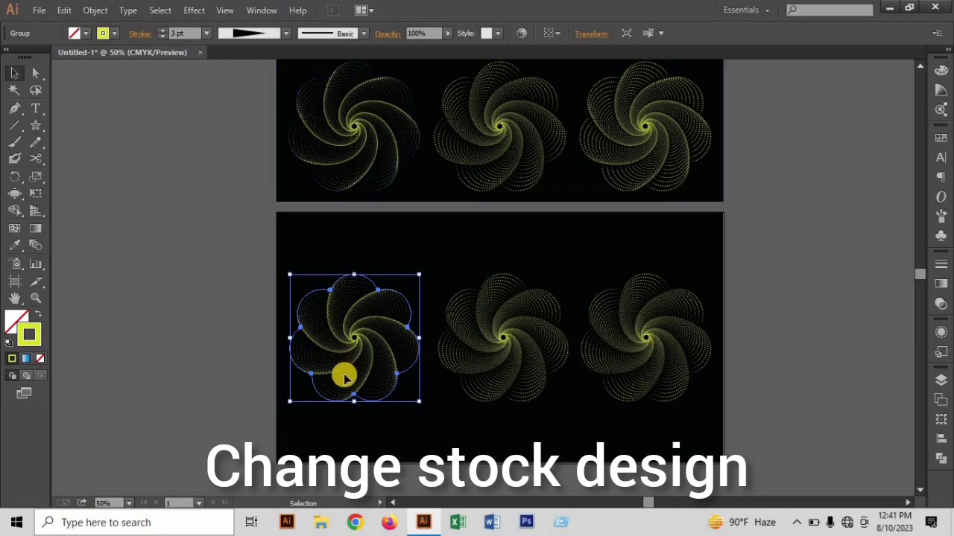
Try Width Profile 5 on the middle flower's strokes and return them to Width Profile 1.
left_click(510, 338)
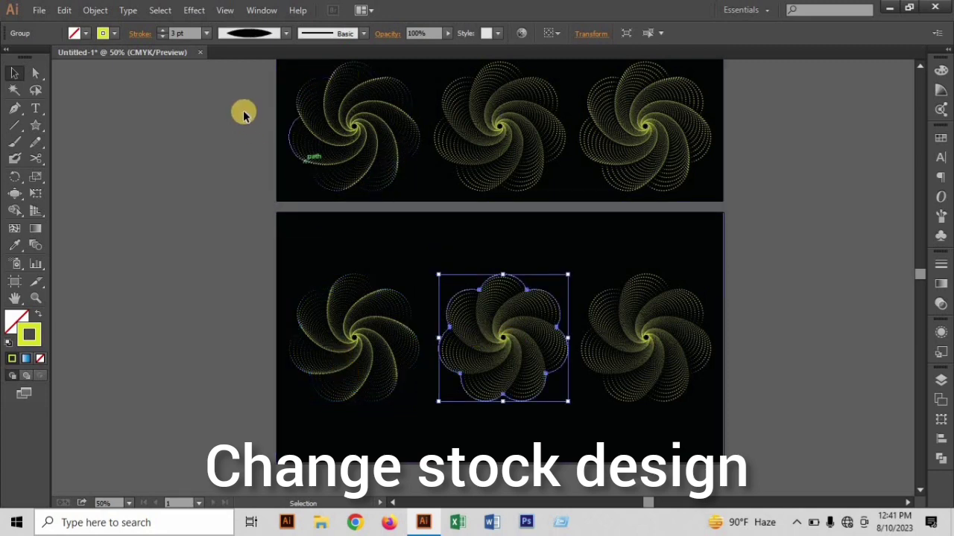
left_click(271, 32)
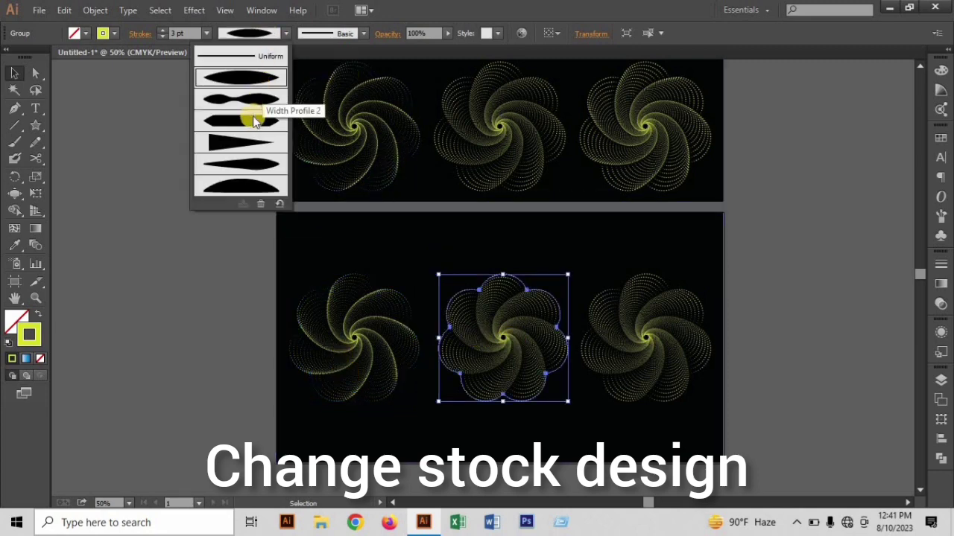
left_click(257, 161)
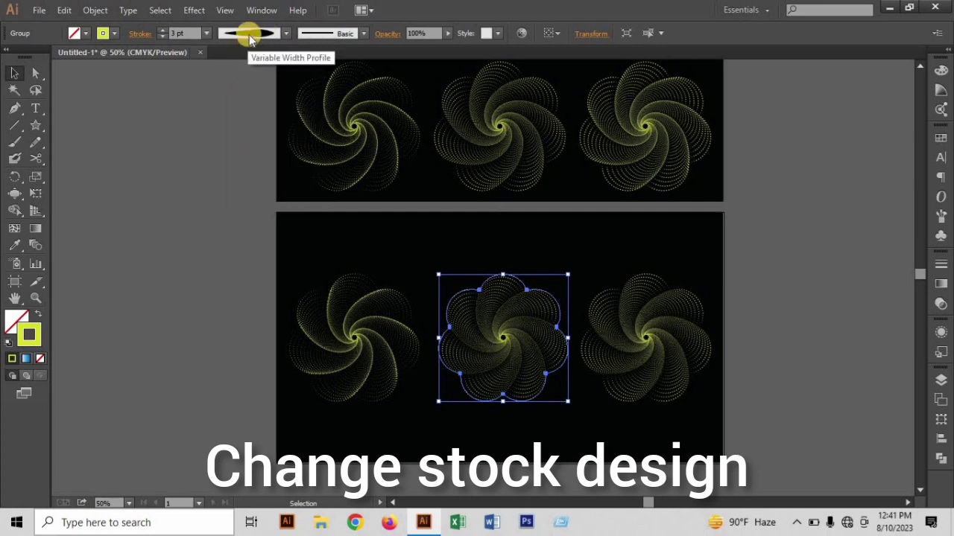
left_click(249, 35)
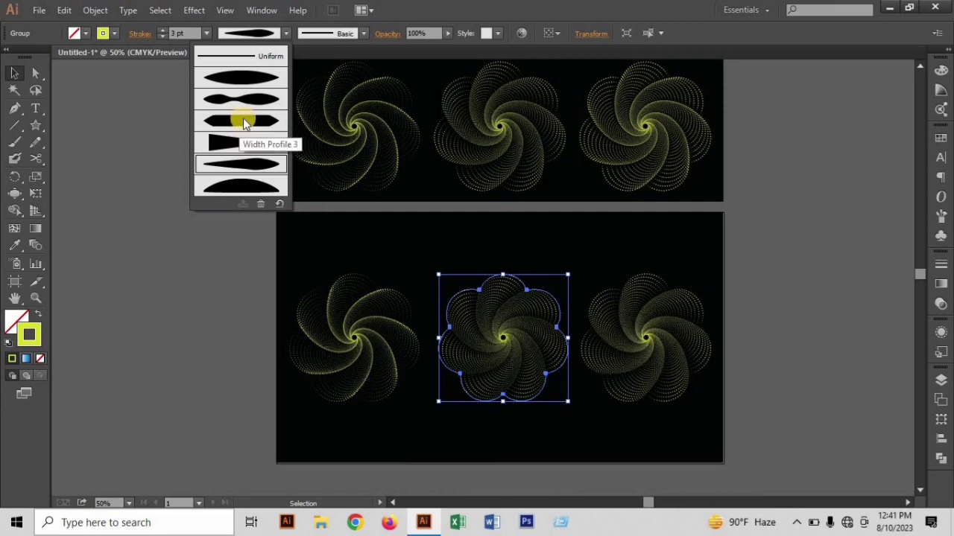
left_click(246, 77)
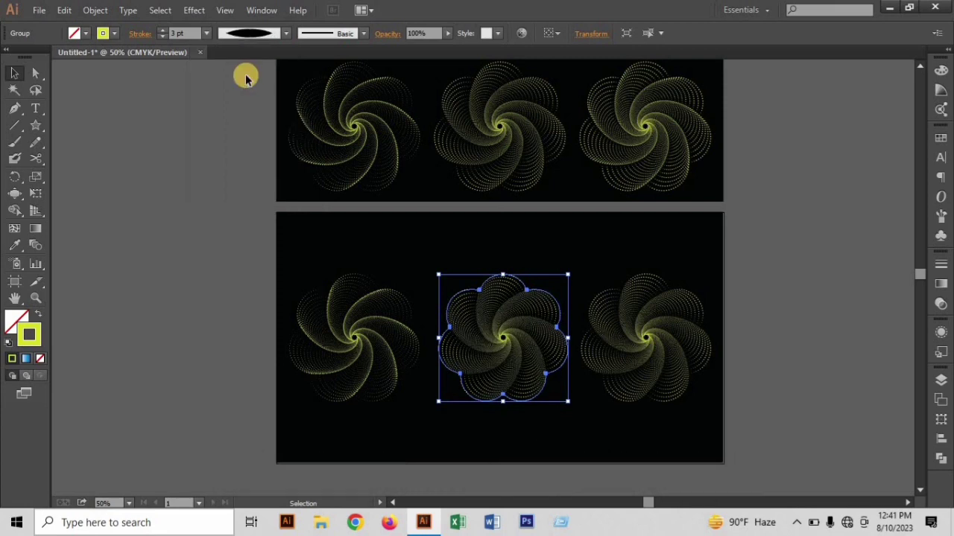
Try Width Profile 3 on the right flower's strokes, settle on Width Profile 2, and deselect the flower.
left_click(639, 337)
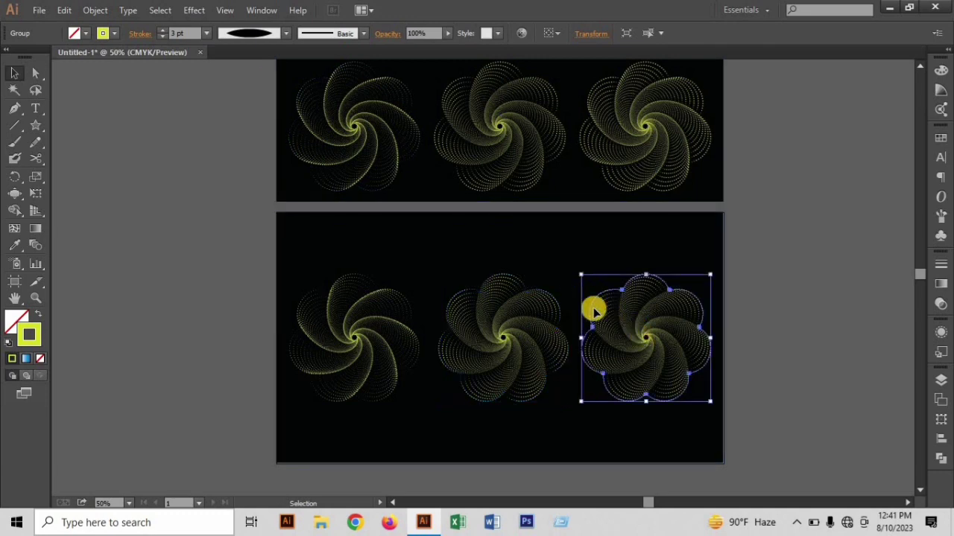
left_click(240, 33)
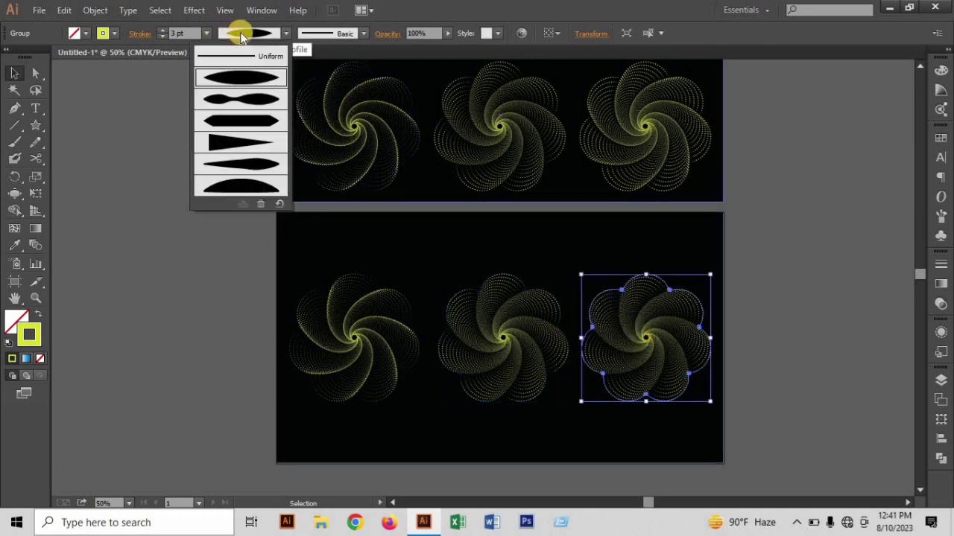
left_click(242, 118)
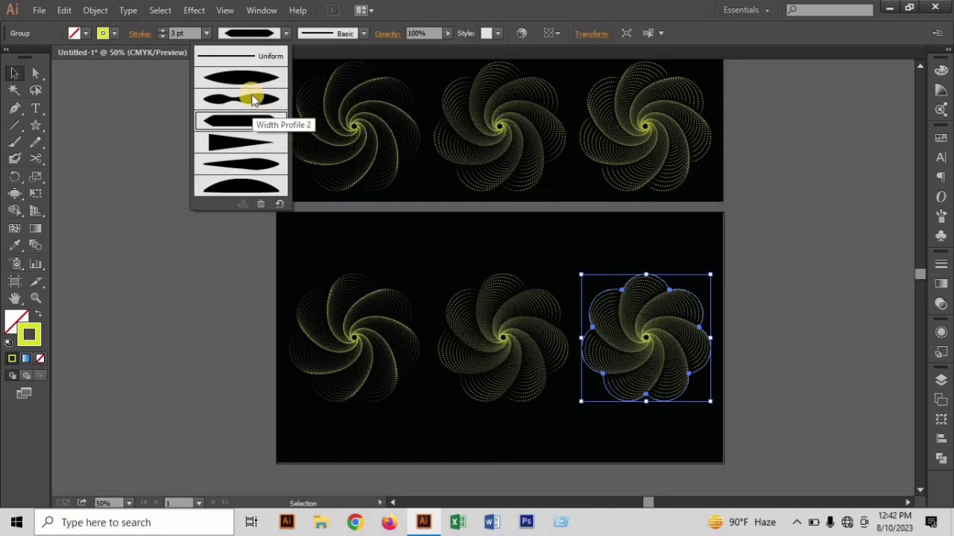
left_click(250, 97)
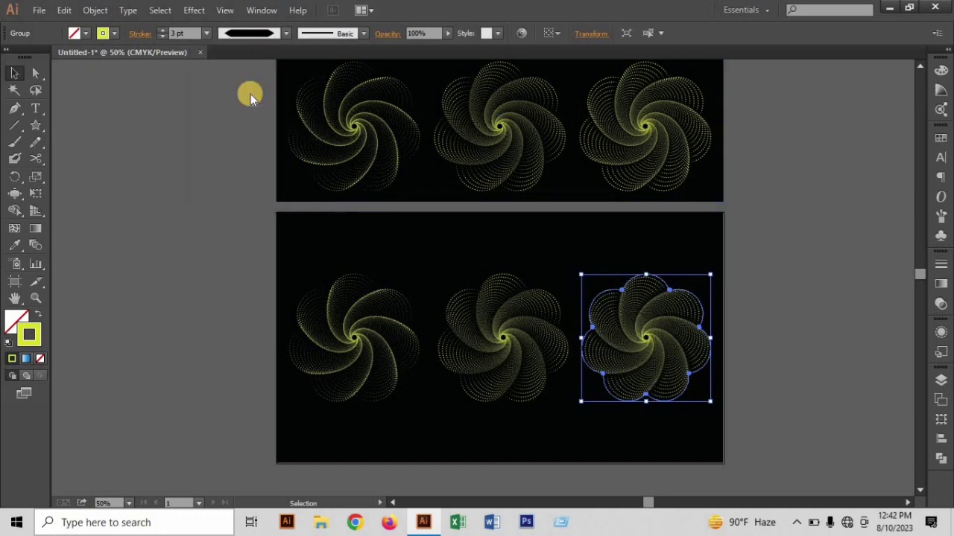
left_click(194, 283)
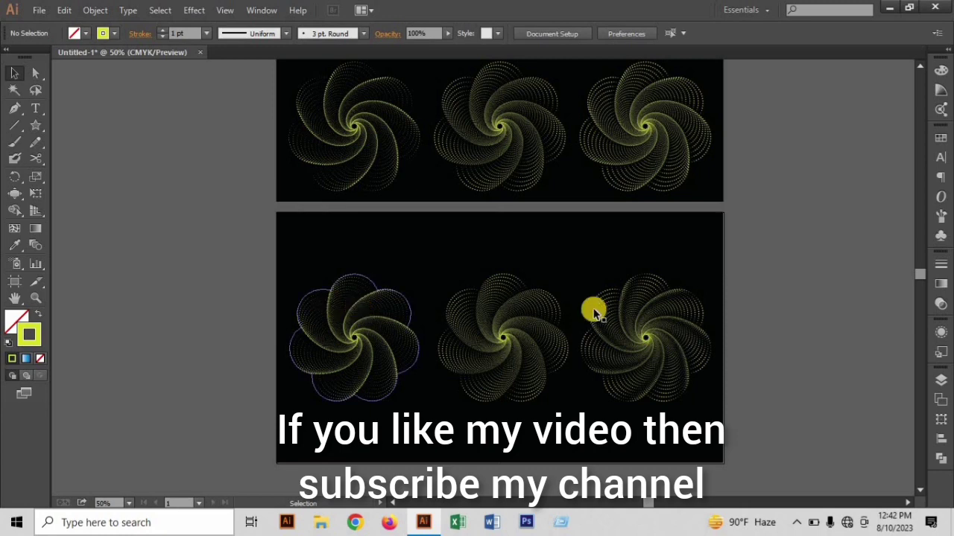
left_click(621, 228)
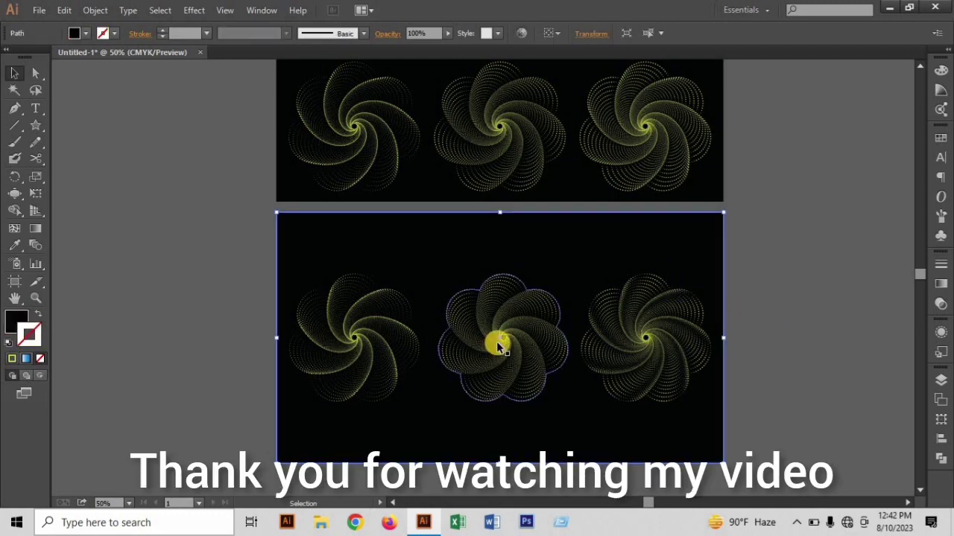